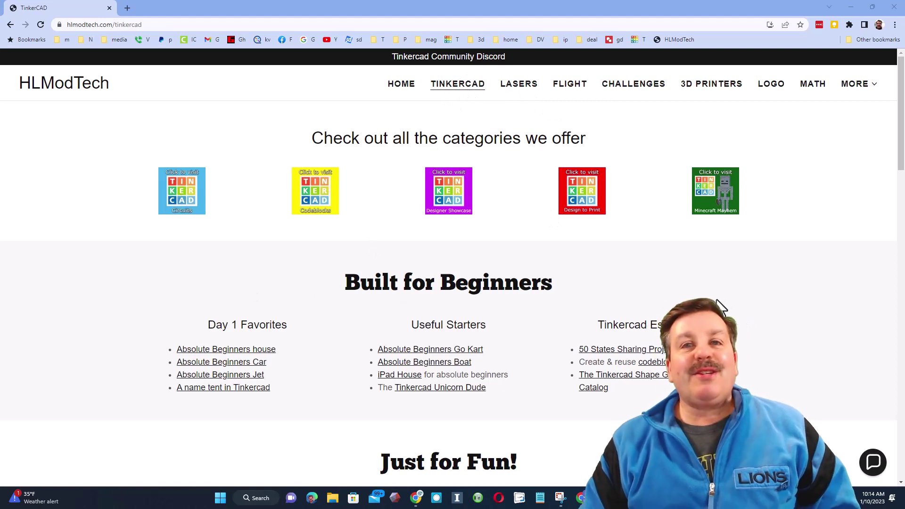
Step: Open and close the KidWind contact chat, then switch to the Tinkercad dashboard window
click(871, 462)
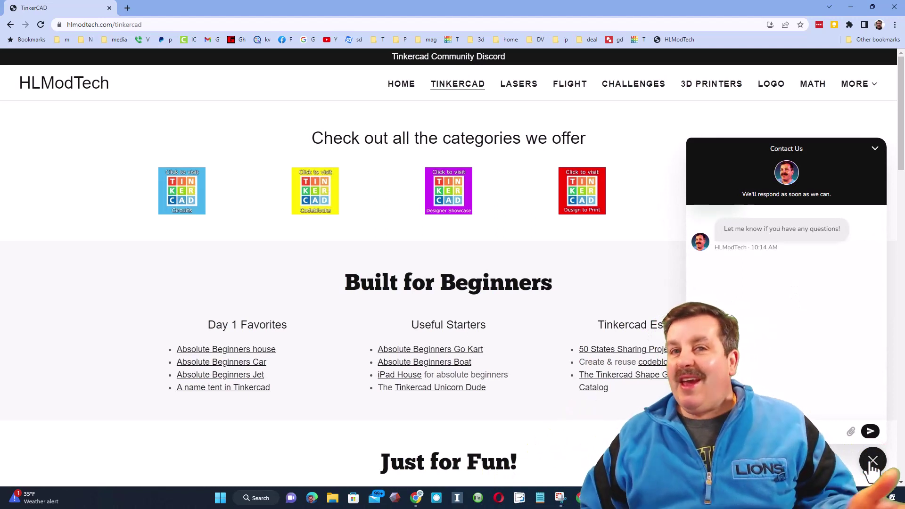
click(873, 461)
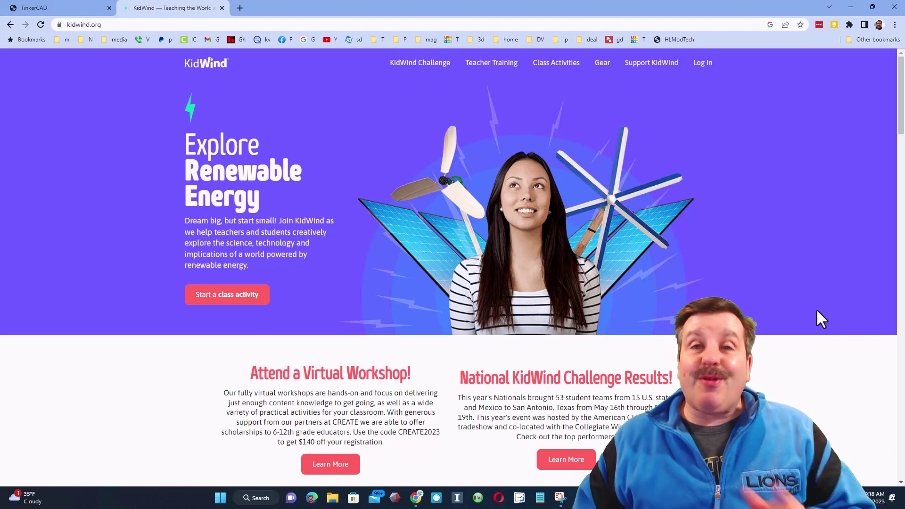
key(alt+Tab)
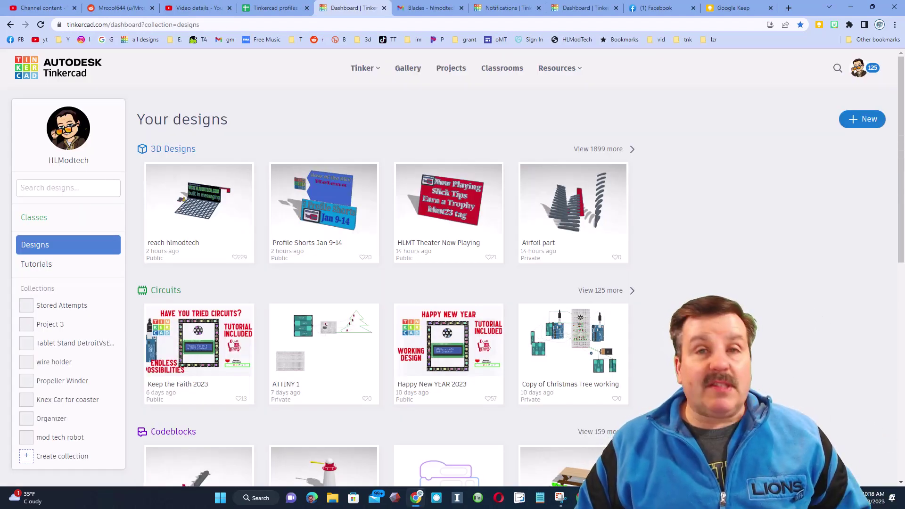
Step: Create a new 3D Design and title it 'Airfoil part v2' from the name suggestion
click(862, 121)
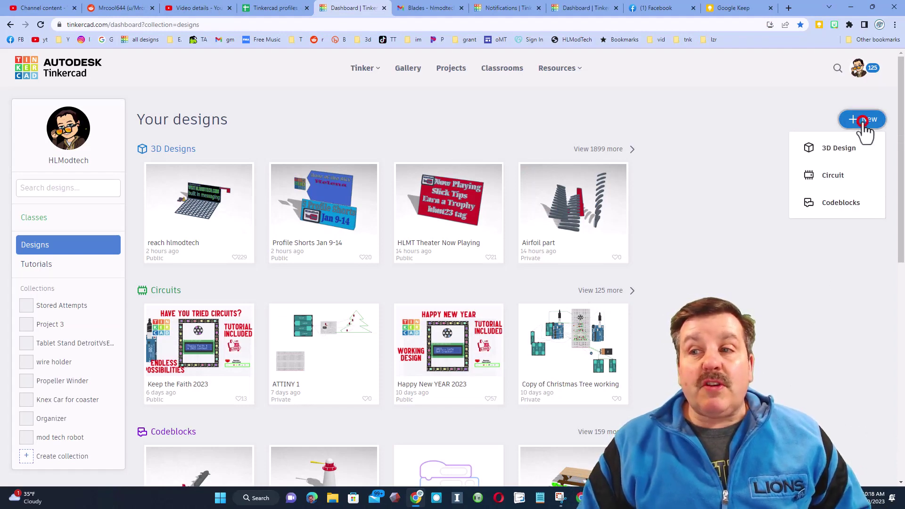
click(837, 150)
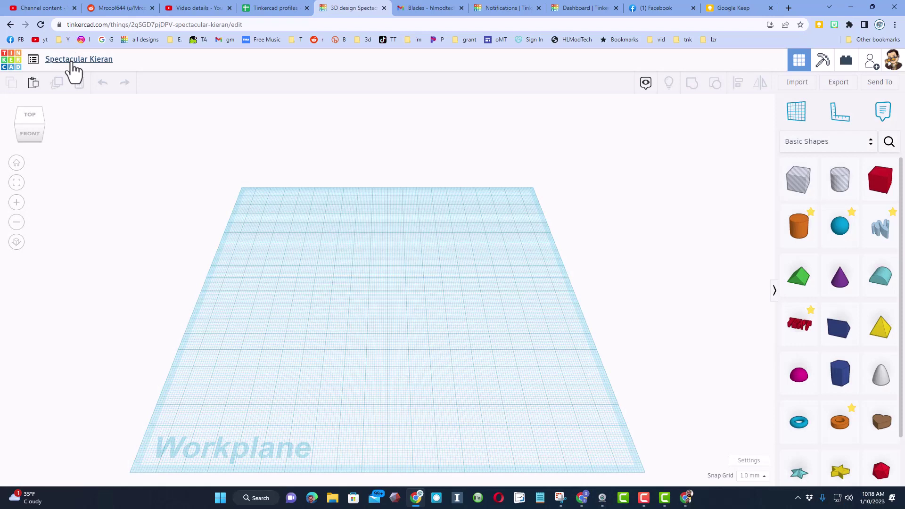
click(71, 60)
text(ai)
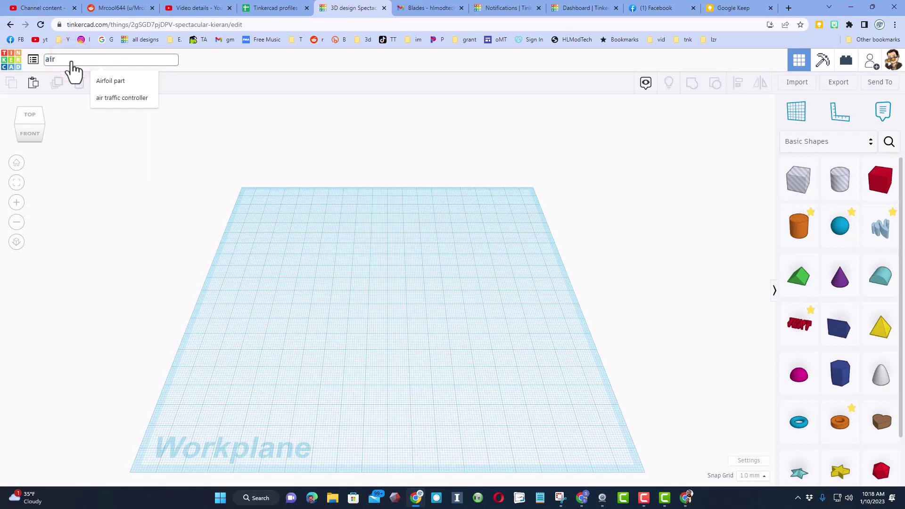
text(r)
click(112, 81)
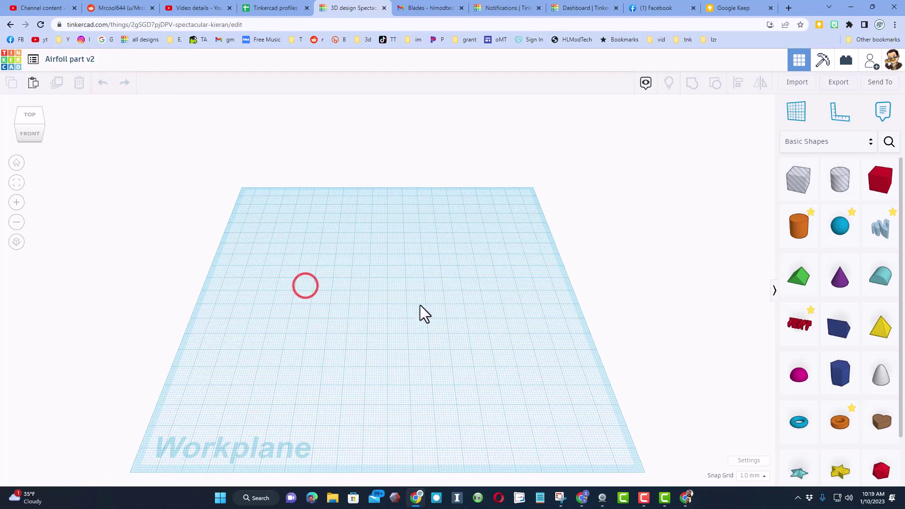
Step: Search shapes for 'ext' and place the community Extrusion shape on the workplane
click(887, 142)
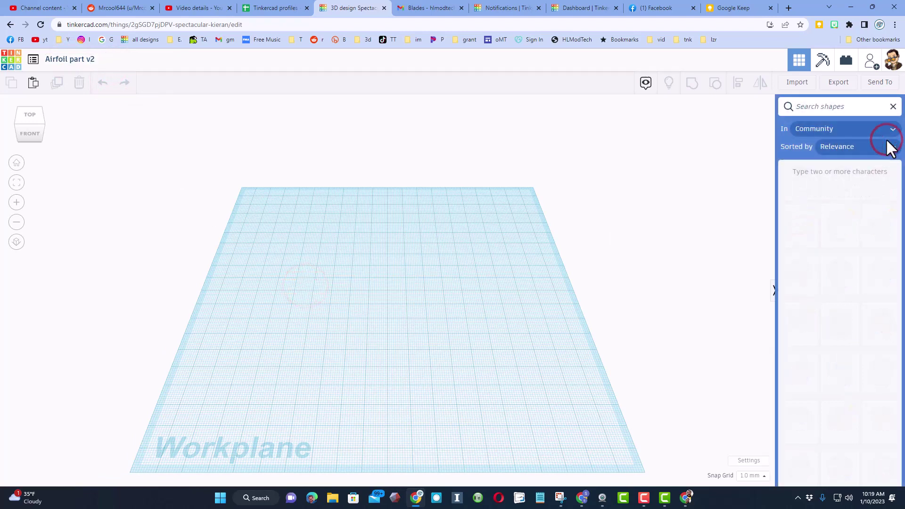
text(ext)
click(837, 207)
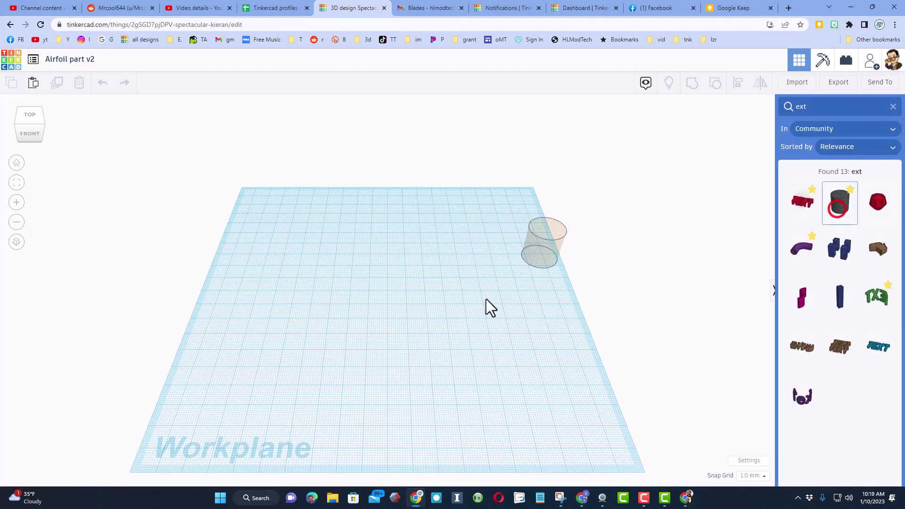
click(361, 306)
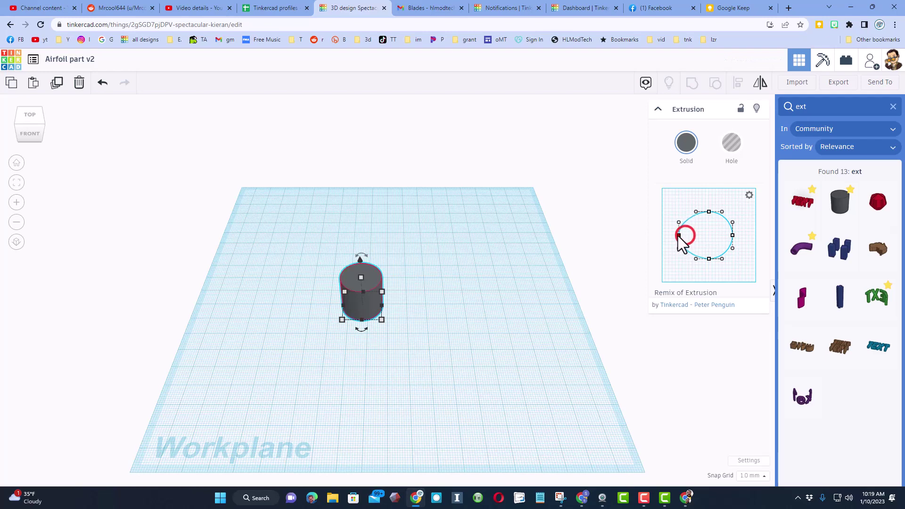
drag(678, 235, 673, 235)
drag(732, 235, 752, 236)
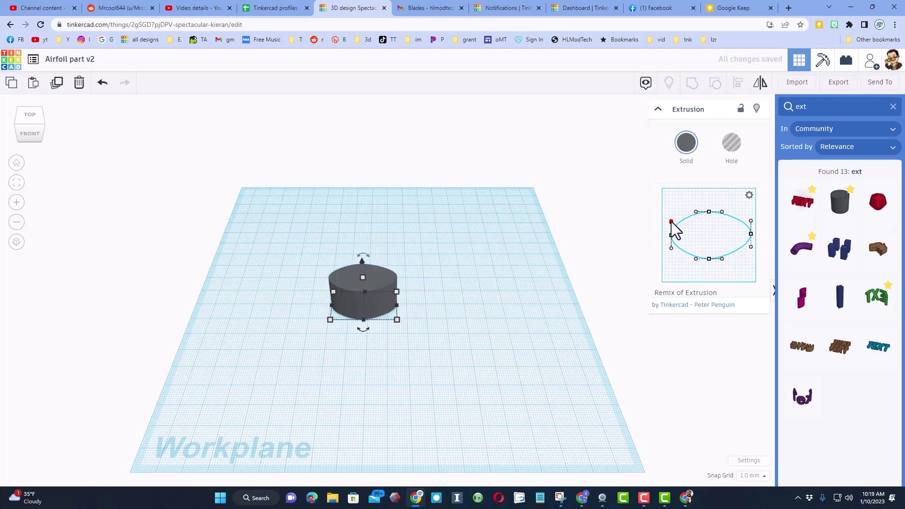
drag(672, 226, 722, 221)
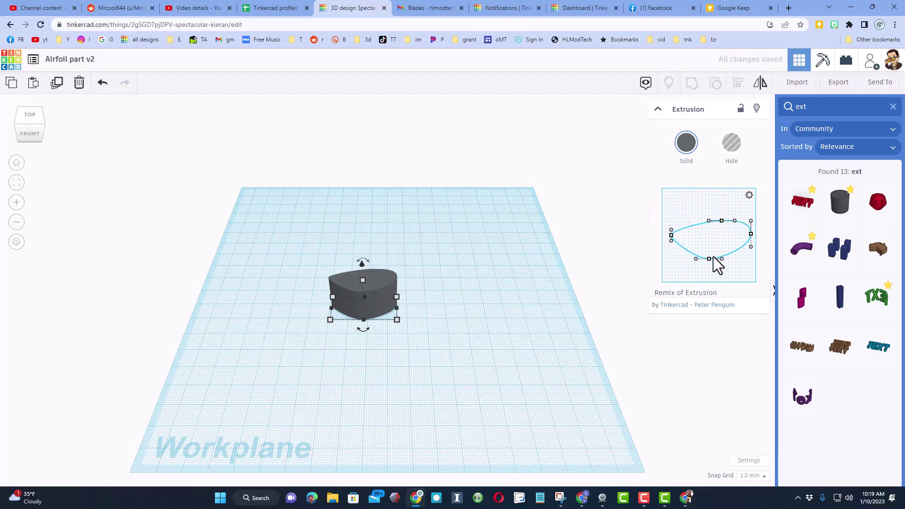
drag(708, 259, 666, 237)
click(706, 239)
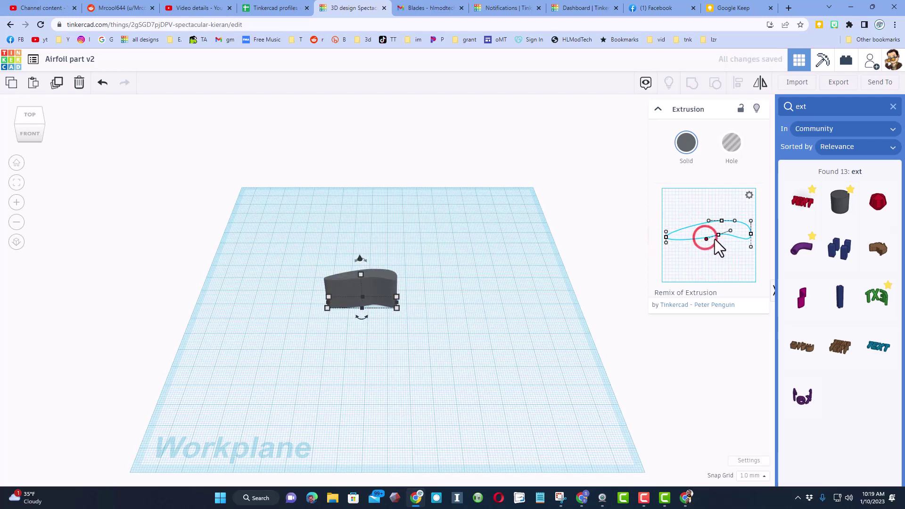
click(751, 247)
drag(751, 247, 710, 234)
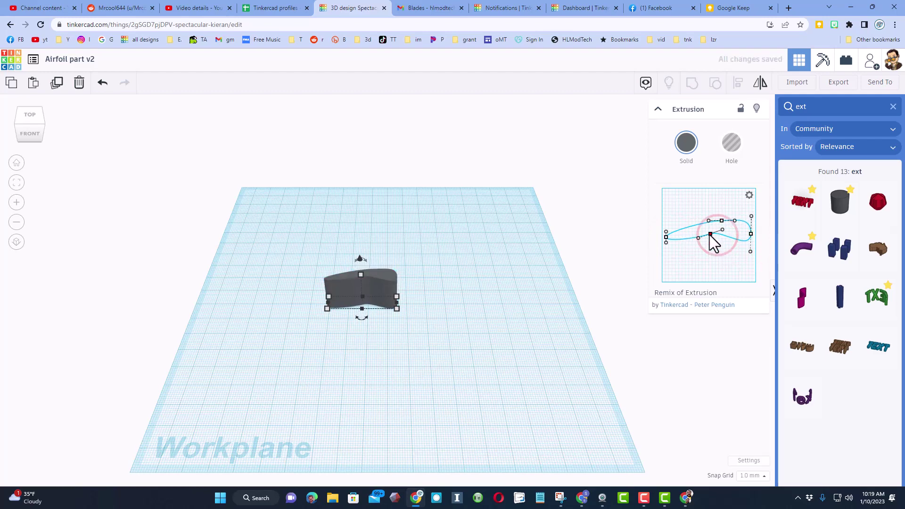
click(666, 238)
drag(722, 221, 720, 215)
Step: Elongate the airfoil profile and extend its leading edge, then reselect it to check its size
click(515, 278)
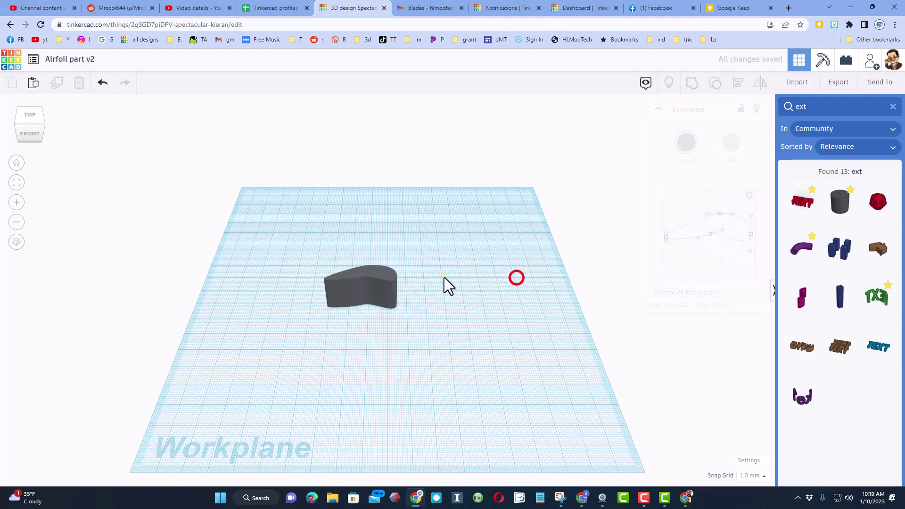
right_drag(445, 278, 357, 319)
click(373, 285)
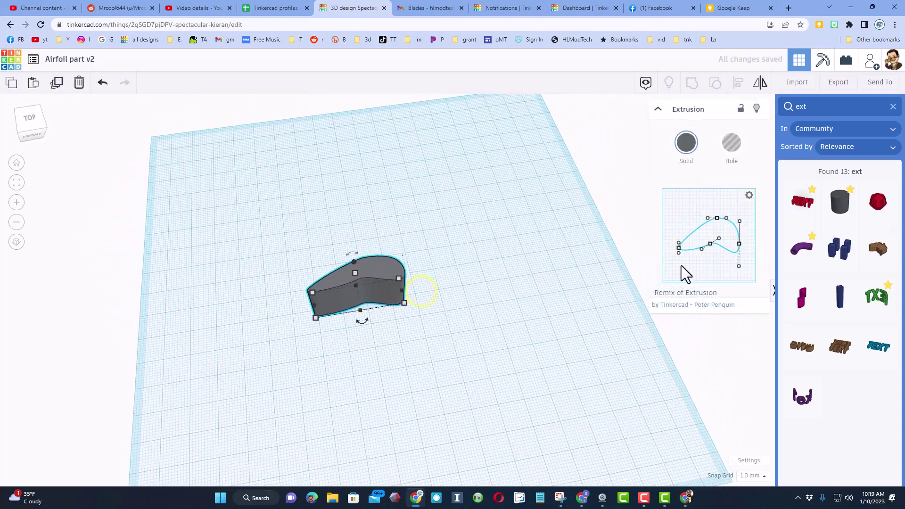
mouse_move(739, 244)
mouse_down()
mouse_move(756, 245)
mouse_move(754, 236)
mouse_up()
drag(679, 249, 704, 238)
click(710, 243)
click(457, 309)
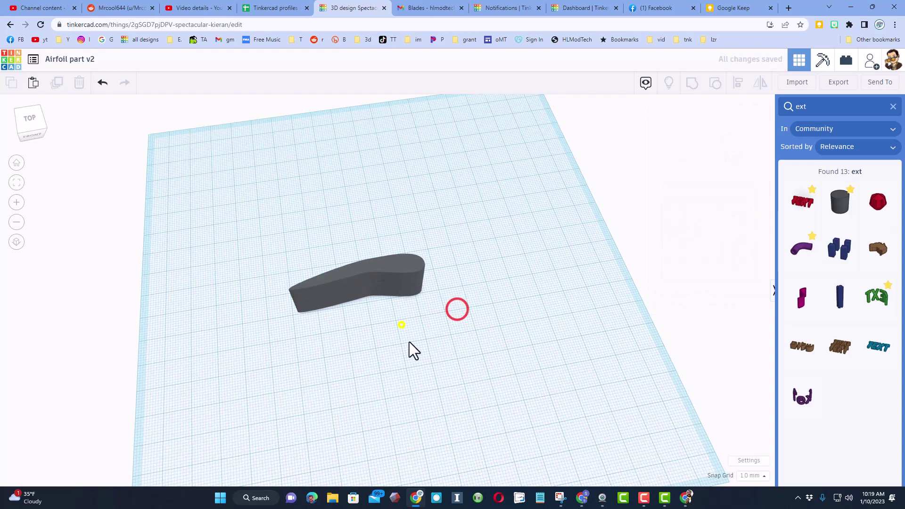
right_drag(411, 300, 406, 316)
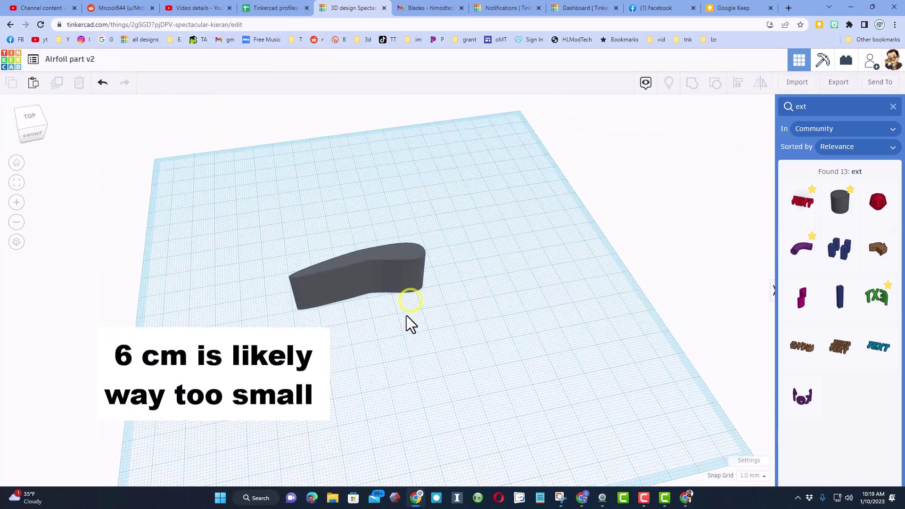
click(362, 300)
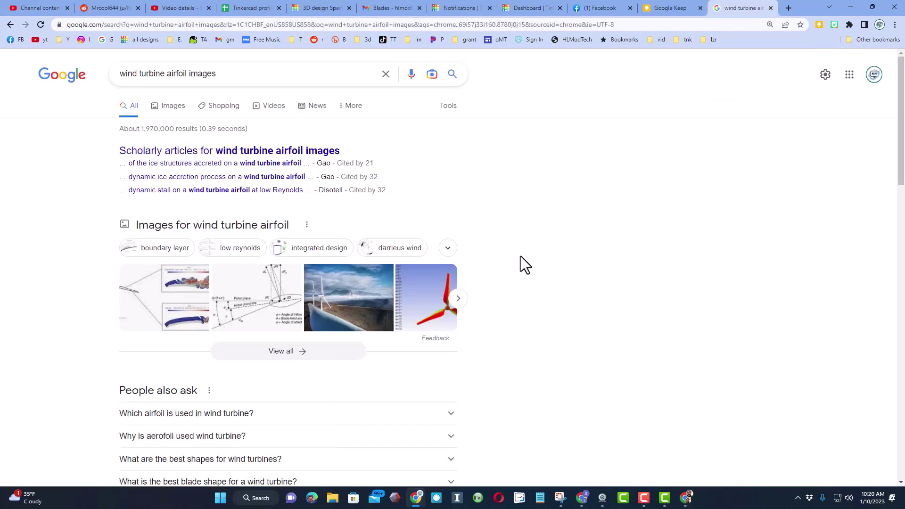
Step: Enlarge the MDPI 5 MW blade diagram in image results, then glance back at Tinkercad
click(171, 106)
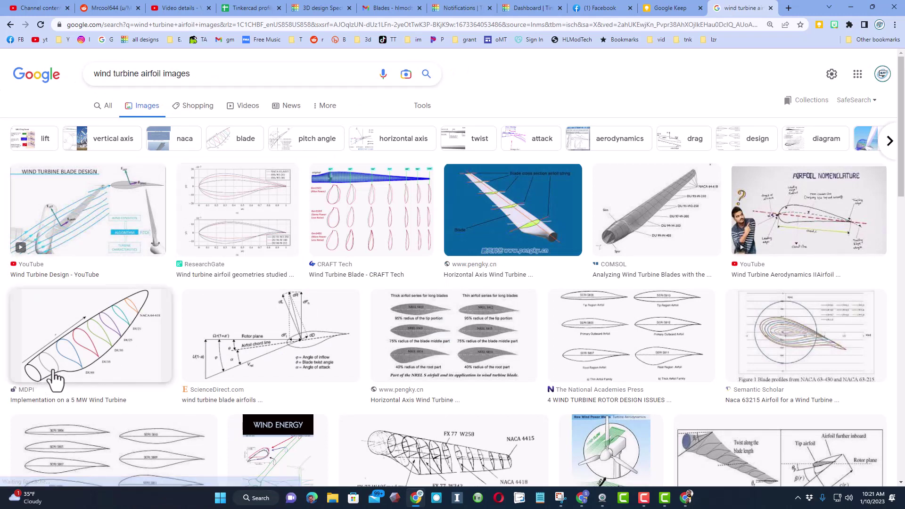
click(117, 347)
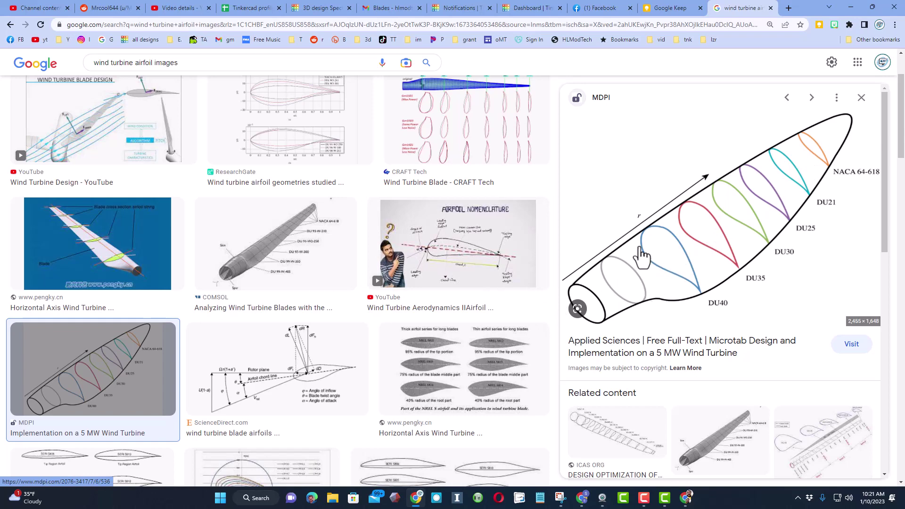
click(320, 9)
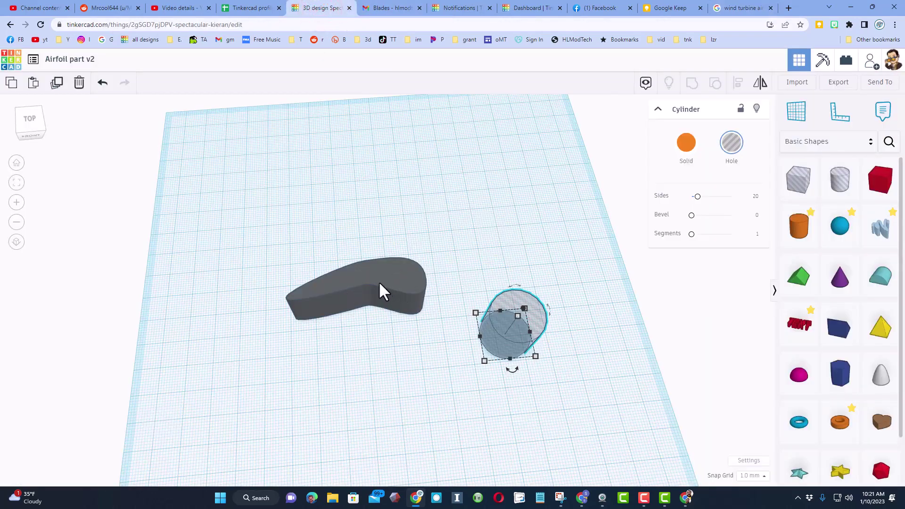
key(ctrl+9)
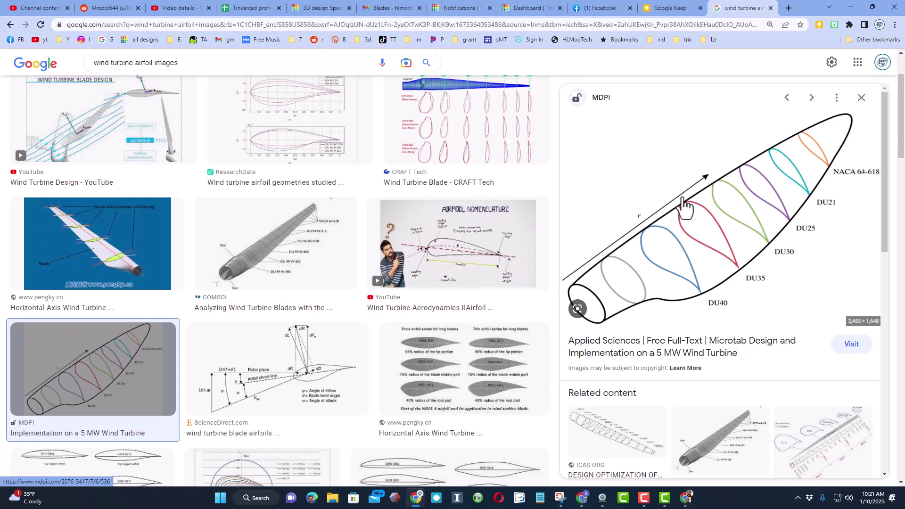
Step: Back in Tinkercad, set the airfoil Extrusion's height to 4
click(310, 7)
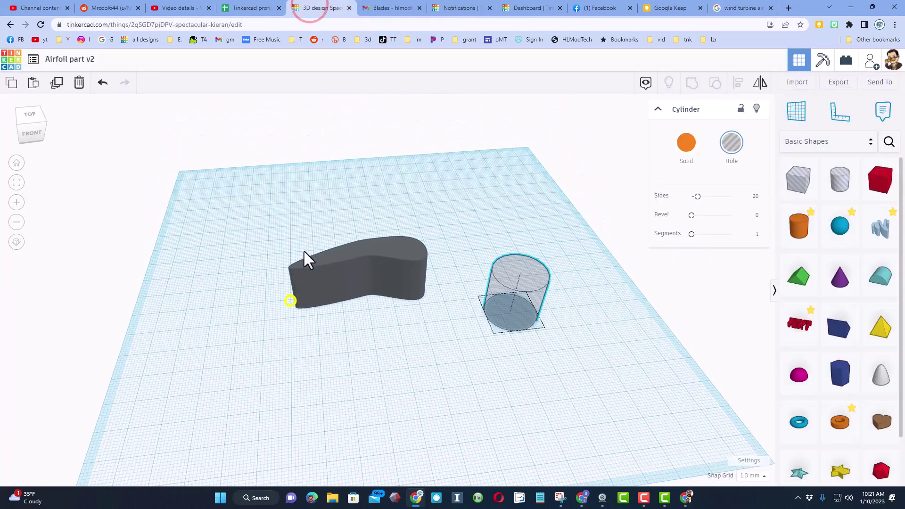
click(370, 259)
click(359, 237)
click(401, 261)
text(4)
key(Return)
Step: Lengthen the airfoil rib from 51.12 to 70.20 and reselect it from a new angle
right_drag(404, 262, 351, 267)
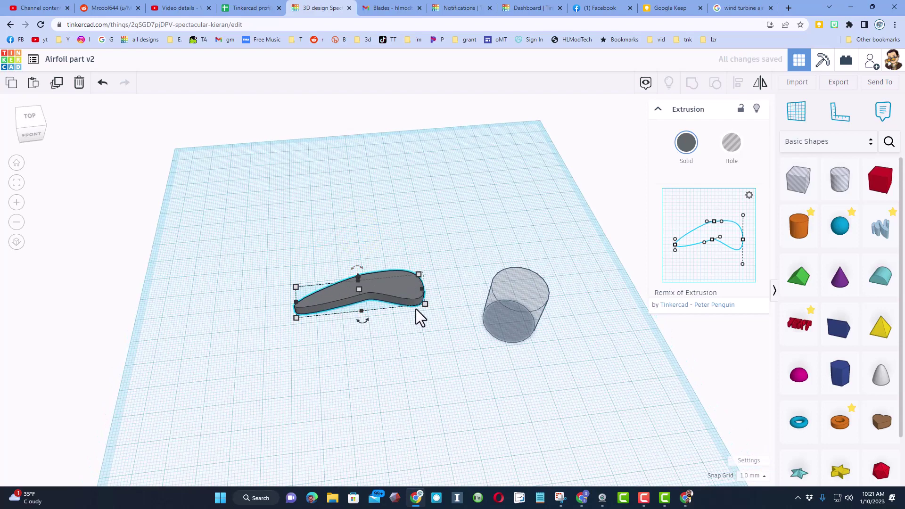
click(424, 309)
click(421, 304)
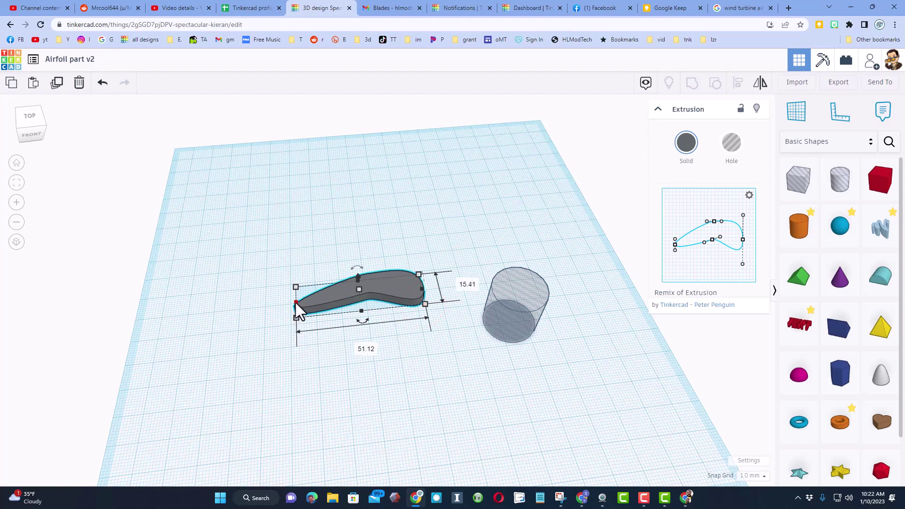
drag(296, 304, 248, 315)
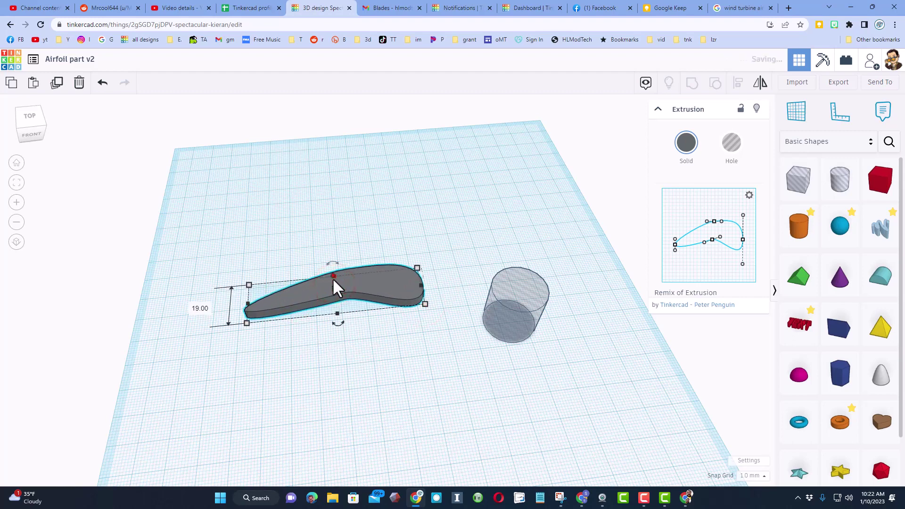
click(339, 341)
right_drag(346, 334, 353, 283)
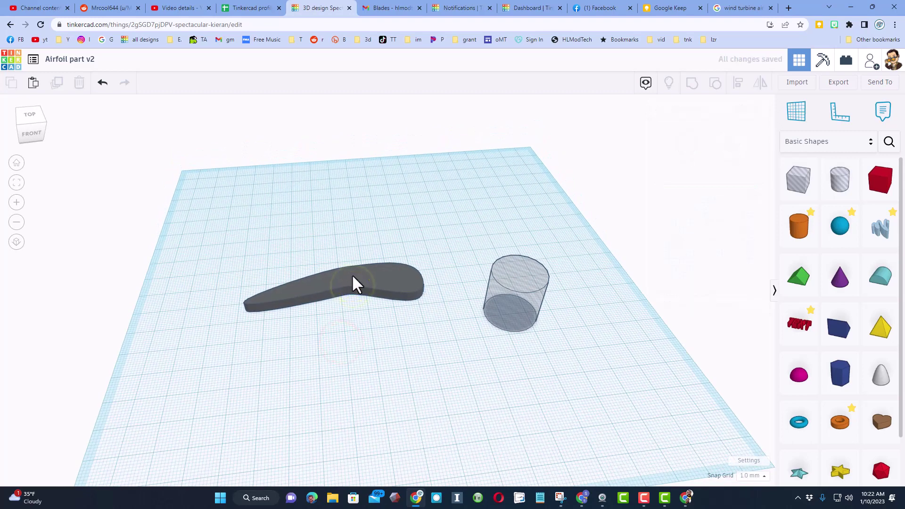
right_drag(436, 348, 437, 324)
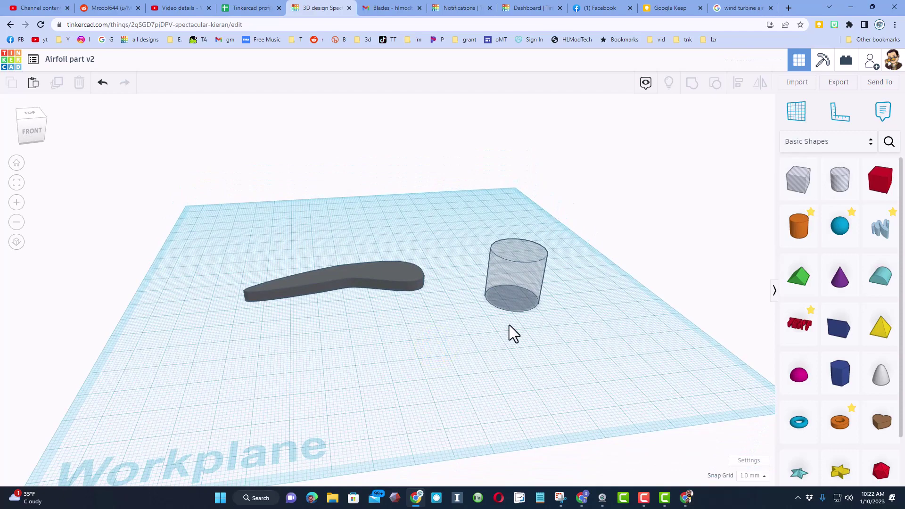
right_drag(433, 350, 412, 310)
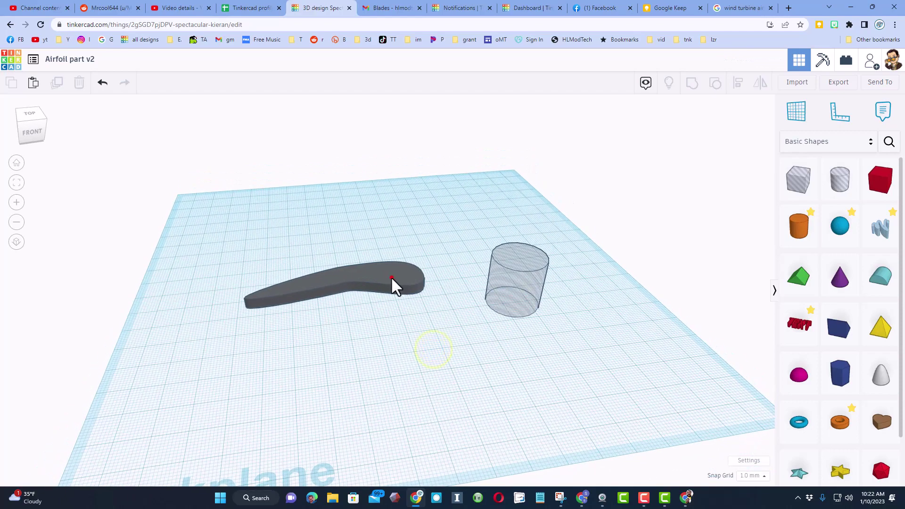
click(392, 278)
Step: Duplicate the rib, raise the copy, shrink it proportionally and twist it a few degrees
key(ctrl+d)
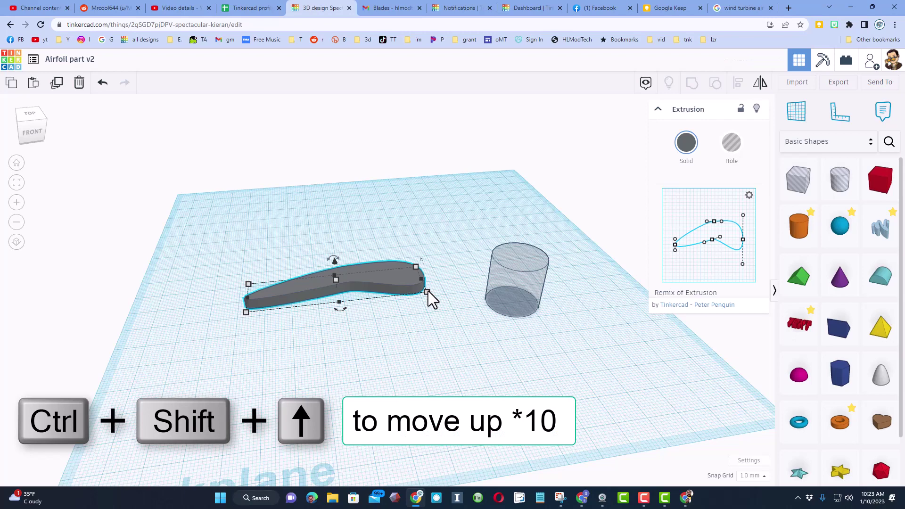
key(ctrl+shift+Up)
key(ctrl+shift+Up)
key(ctrl+shift+Up)
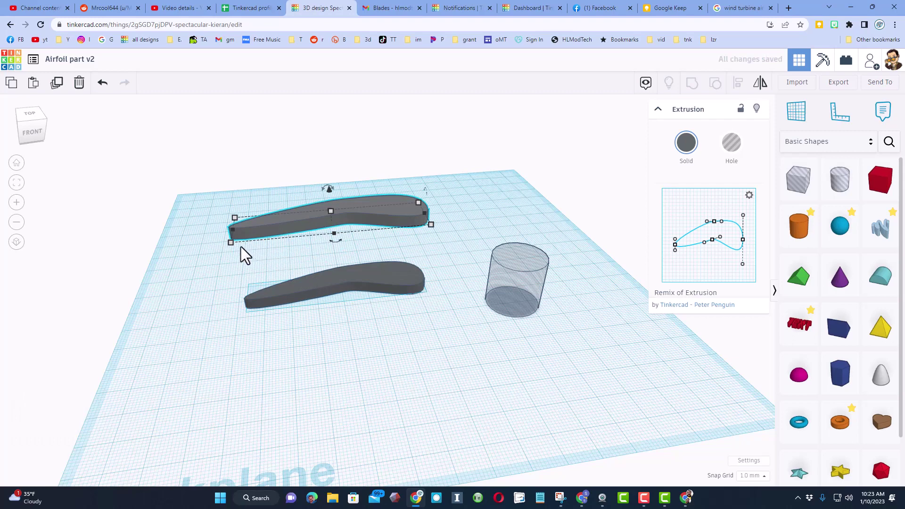
shift+drag(236, 243, 270, 241)
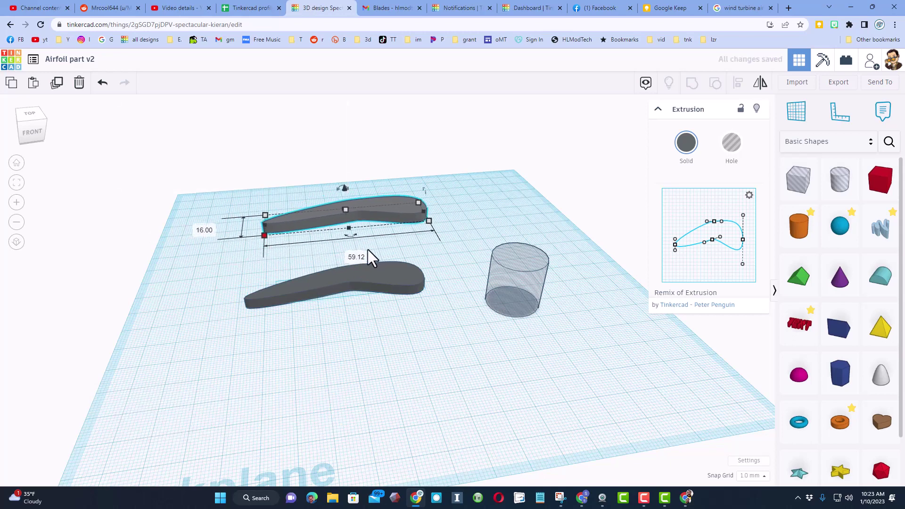
drag(358, 241, 383, 271)
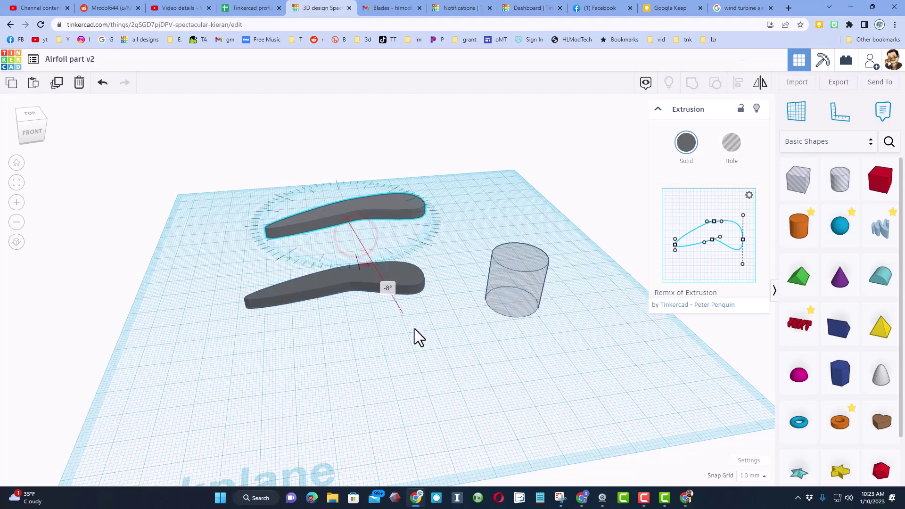
drag(416, 333, 457, 450)
Step: Repeat the duplicate to add more raised, tapered, twisted rib copies up the stack
key(ctrl+d)
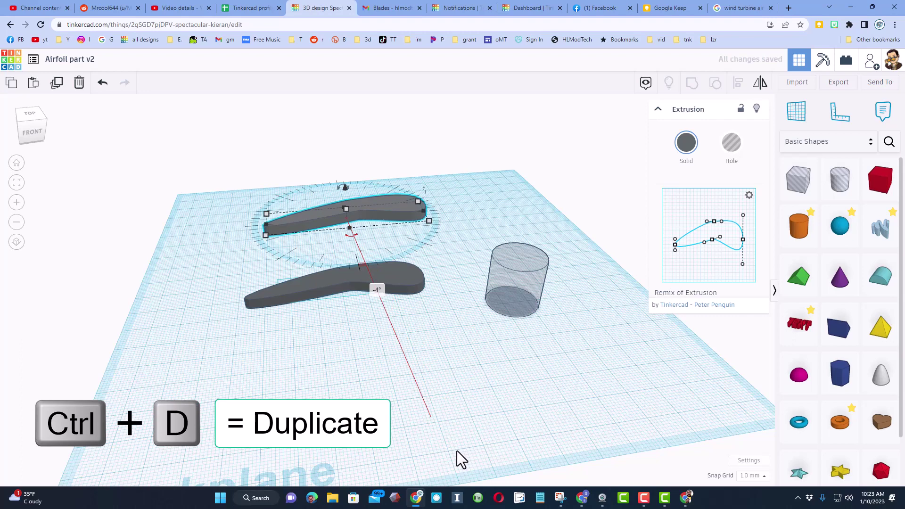
key(ctrl+d)
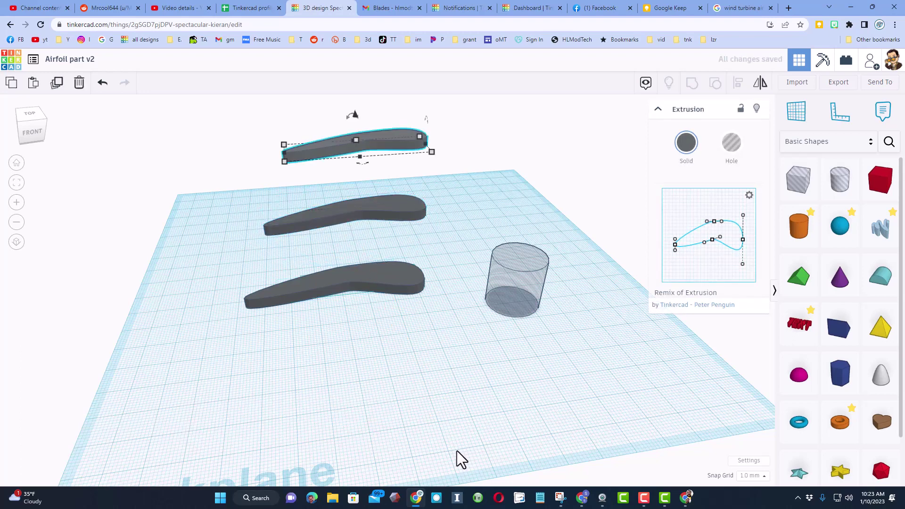
click(456, 451)
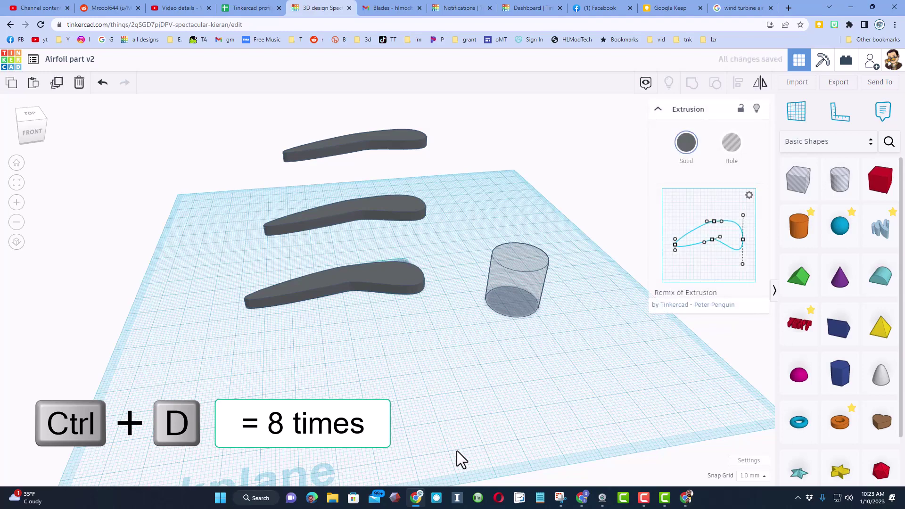
key(ctrl+d)
key(ctrl+d)
key(ctrl+d)
key(ctrl+d)
key(ctrl+d)
key(ctrl+d)
key(ctrl+d)
scroll(435, 230, down, 3)
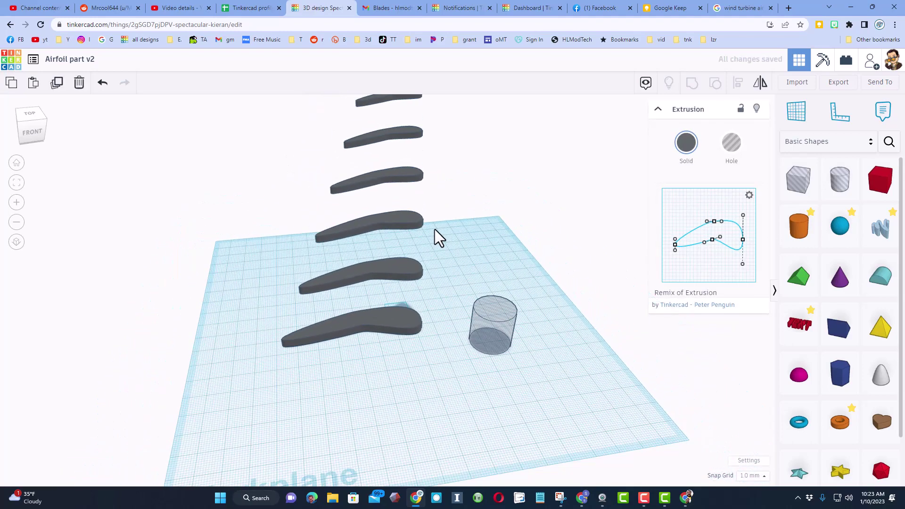
mouse_move(436, 301)
right_down()
mouse_move(422, 282)
mouse_move(434, 309)
right_up()
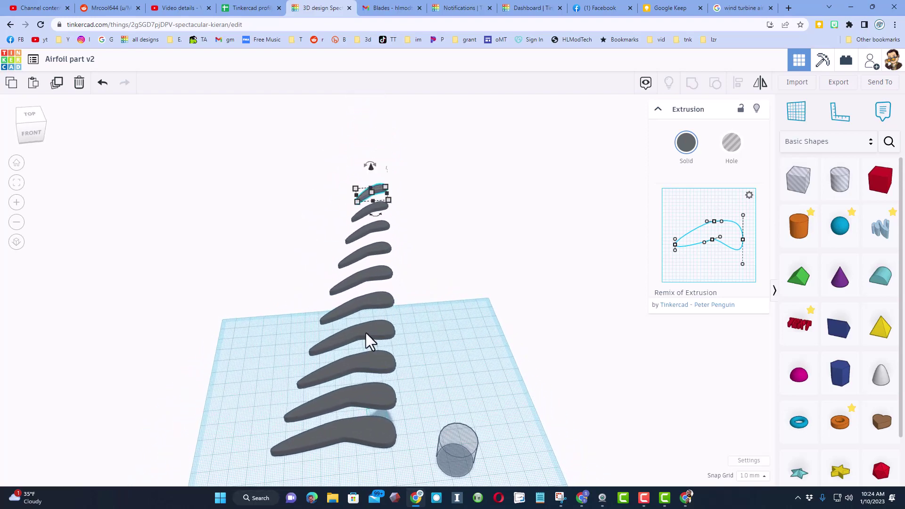
click(353, 307)
Step: Select a higher rib in the airfoil stack
click(363, 270)
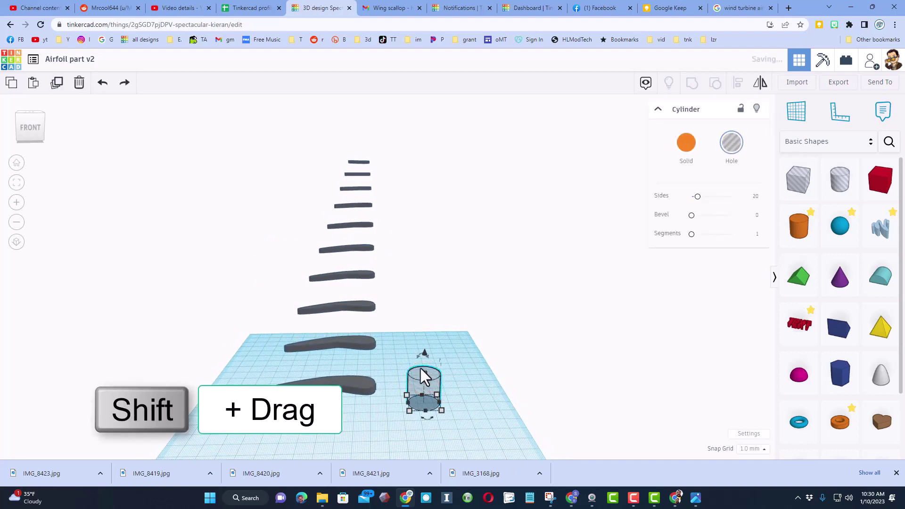
Step: Make the hole cylinder 6.60 wide and stretch it to 100 tall
shift+drag(422, 370, 441, 326)
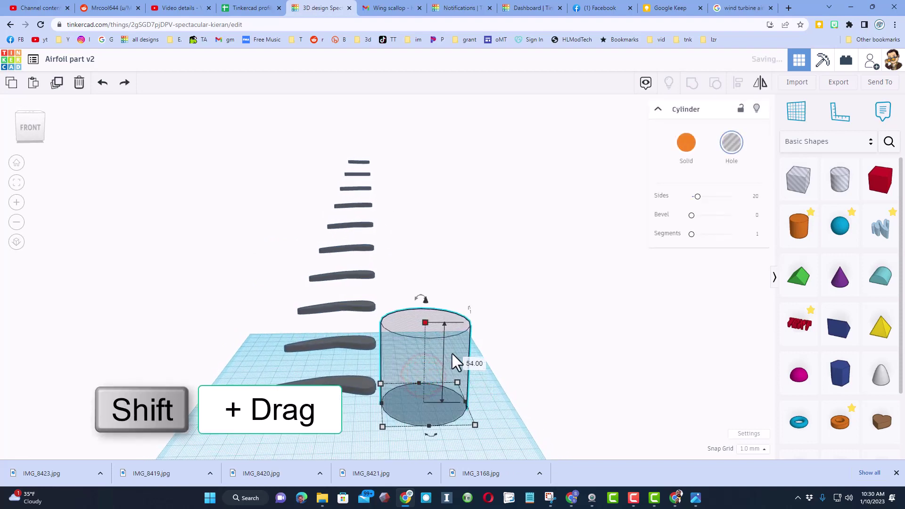
click(476, 364)
text(6.6)
key(Return)
scroll(448, 424, up, 3)
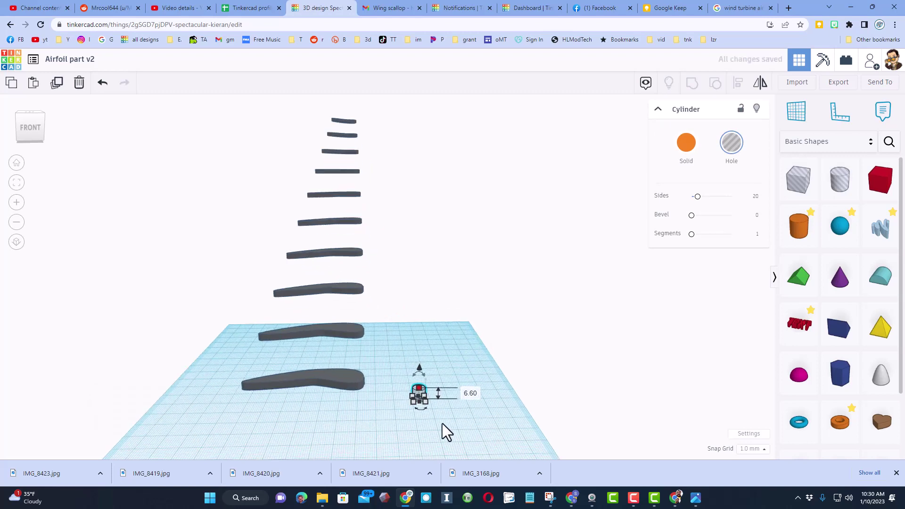
drag(415, 382, 436, 194)
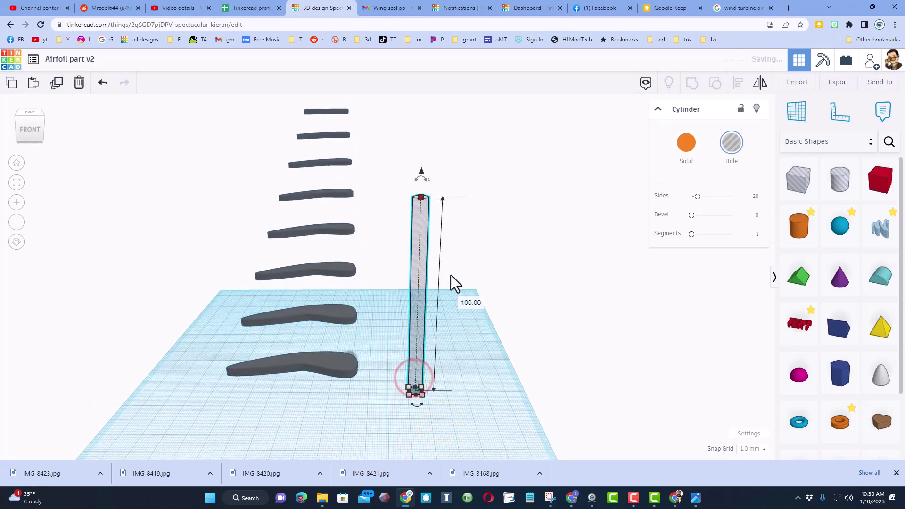
click(416, 394)
scroll(457, 295, down, 3)
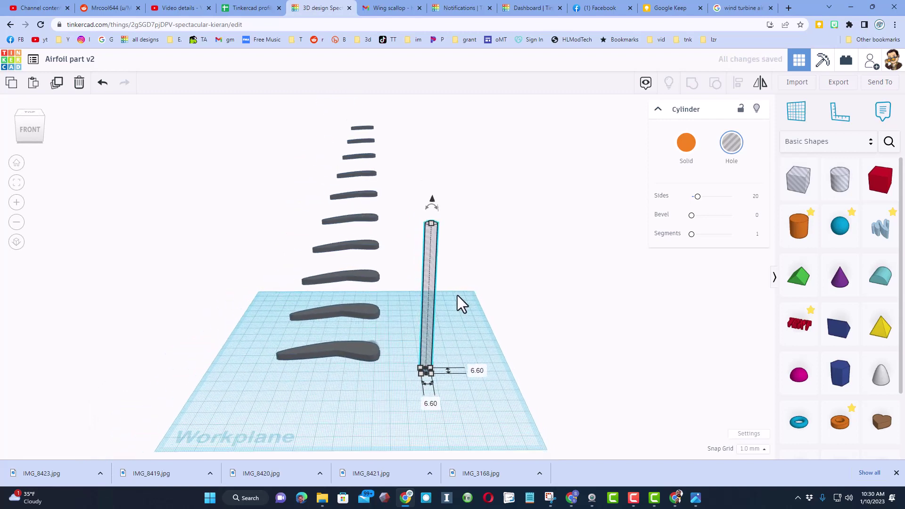
Step: Stretch the dowel hole to 162 tall, move it to the stack's base and check side views
drag(433, 229, 439, 118)
right_drag(412, 178, 302, 282)
click(303, 362)
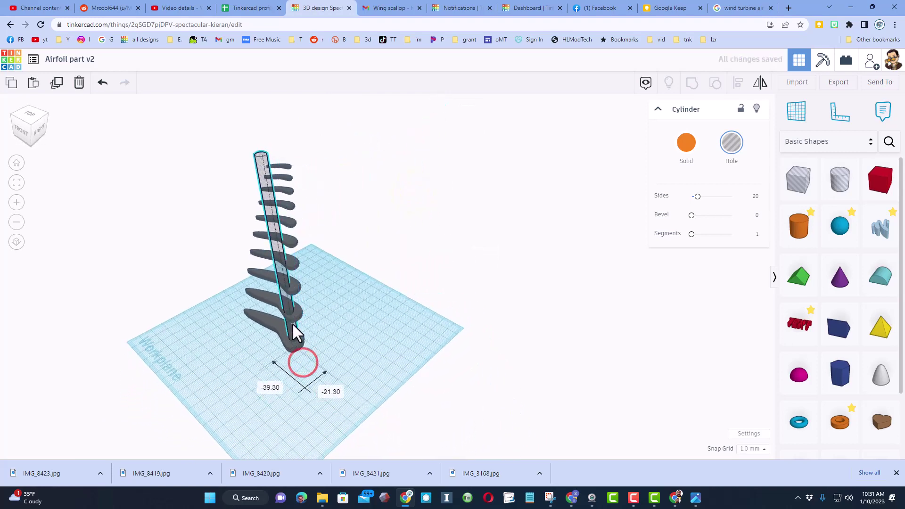
right_drag(262, 343, 229, 198)
click(39, 125)
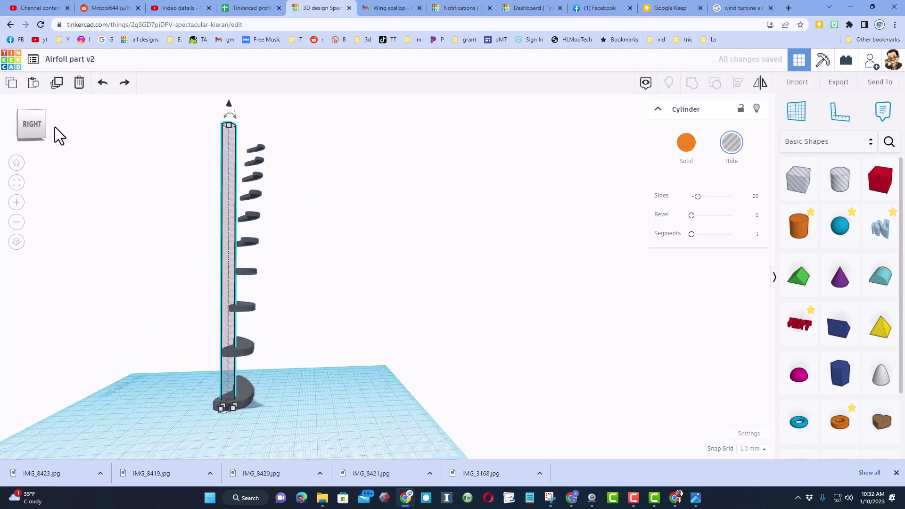
click(42, 112)
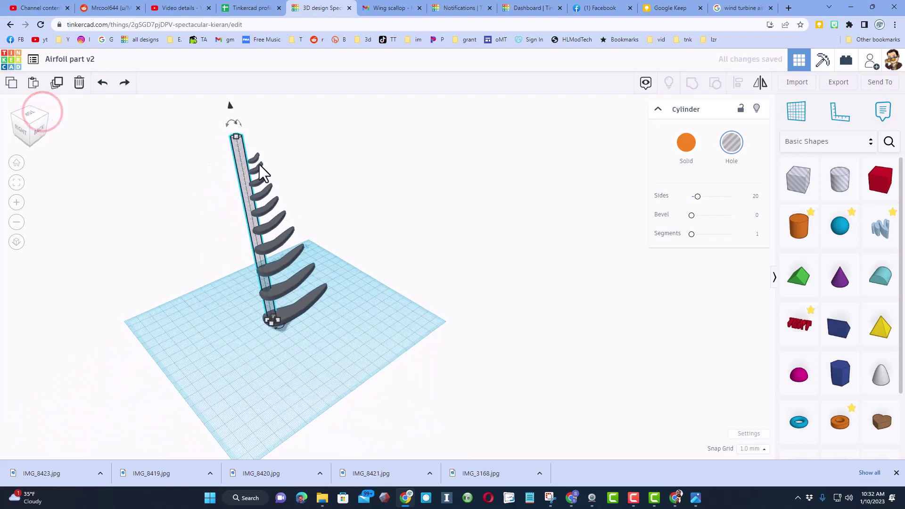
Step: Tilt and nudge the dowel hole sideways so it follows the ribs' lean through their centres
drag(241, 130, 250, 100)
right_drag(193, 278, 294, 255)
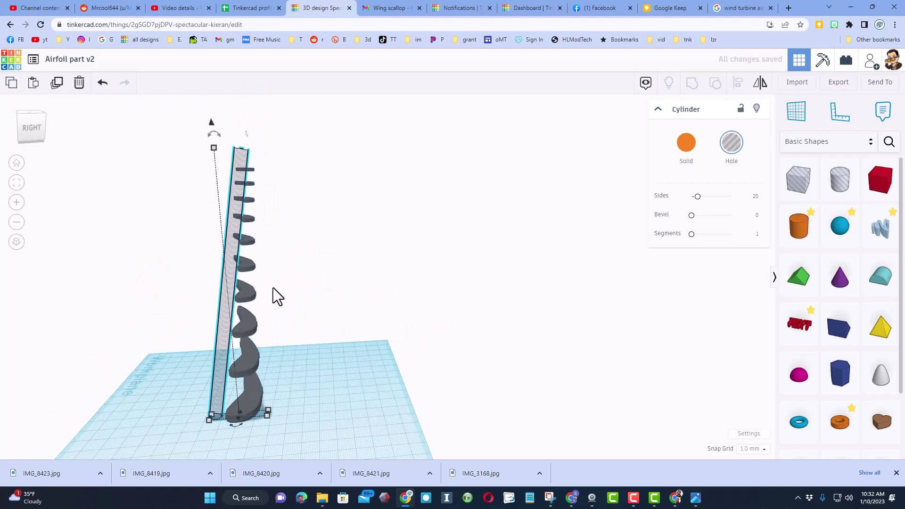
click(226, 305)
key(Right)
key(Right)
key(Right)
key(Right)
key(Right)
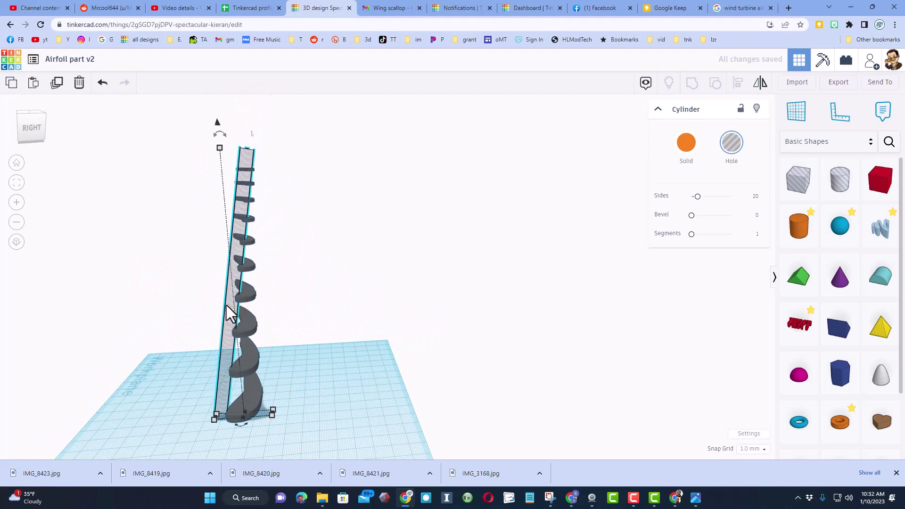
key(Right)
key(Right)
key(Right)
key(Right)
key(Right)
key(Right)
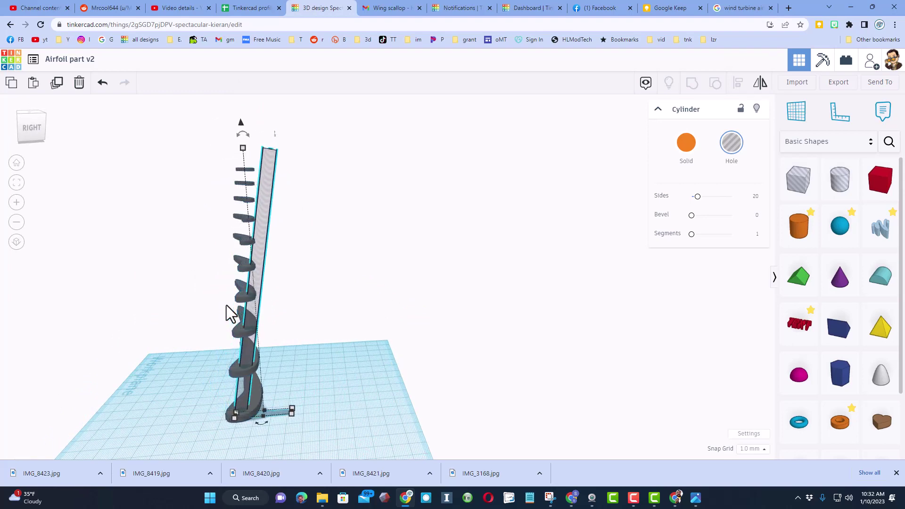
drag(243, 134, 232, 106)
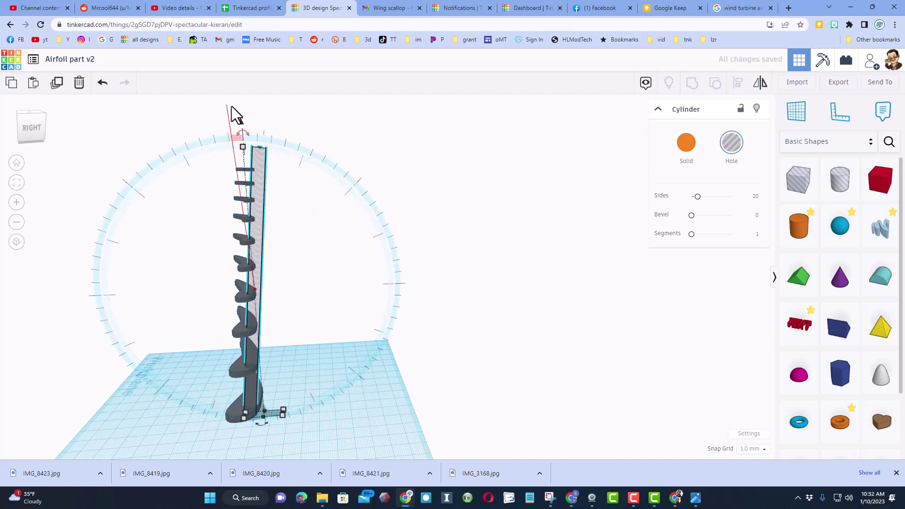
key(Left)
key(Left)
key(Left)
key(Left)
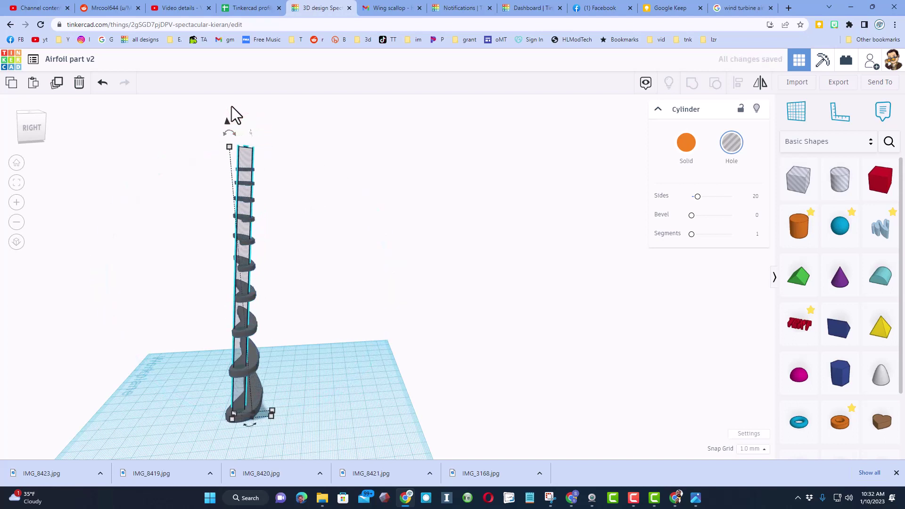
scroll(214, 280, up, 5)
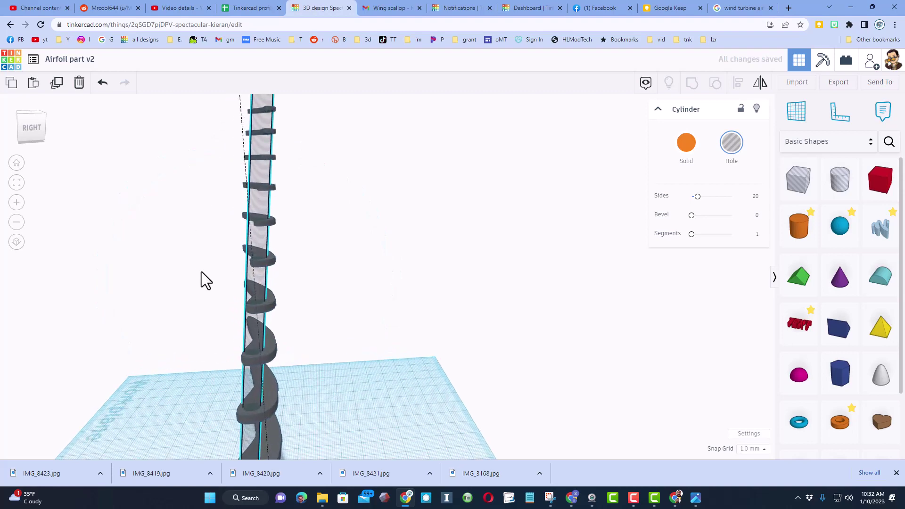
right_drag(199, 270, 205, 318)
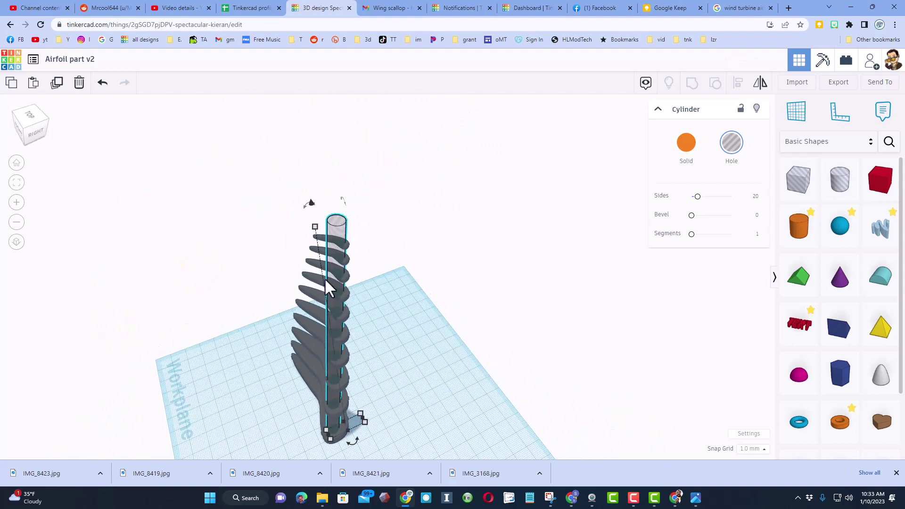
Step: Enlarge one airfoil rib slightly downward, viewing the tower from behind and then the side
right_drag(350, 241, 280, 233)
right_drag(281, 269, 129, 284)
right_drag(238, 281, 439, 236)
scroll(405, 209, up, 5)
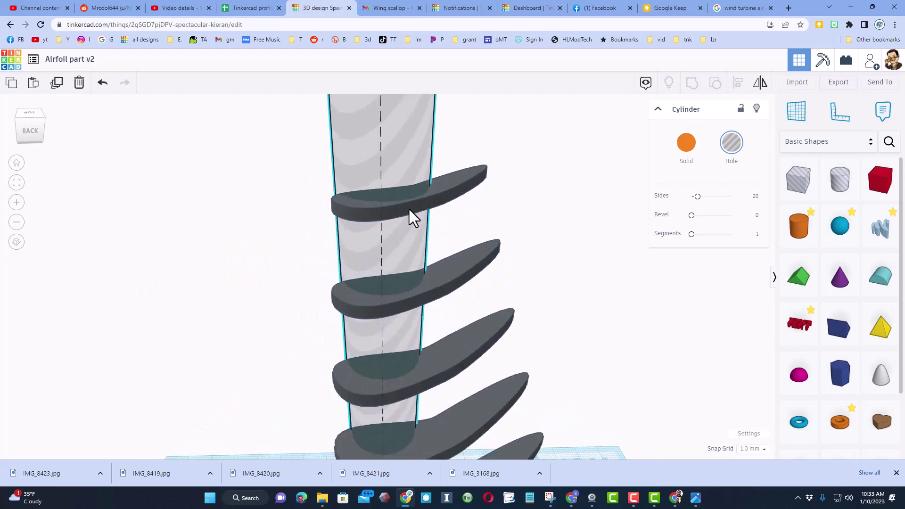
click(408, 208)
drag(422, 220, 420, 222)
right_drag(420, 221, 456, 233)
scroll(457, 233, down, 6)
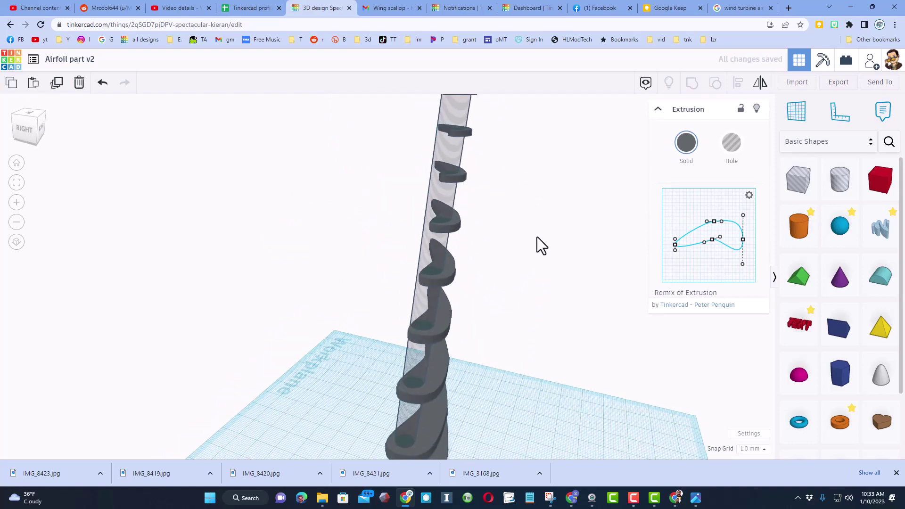
right_drag(544, 194, 481, 295)
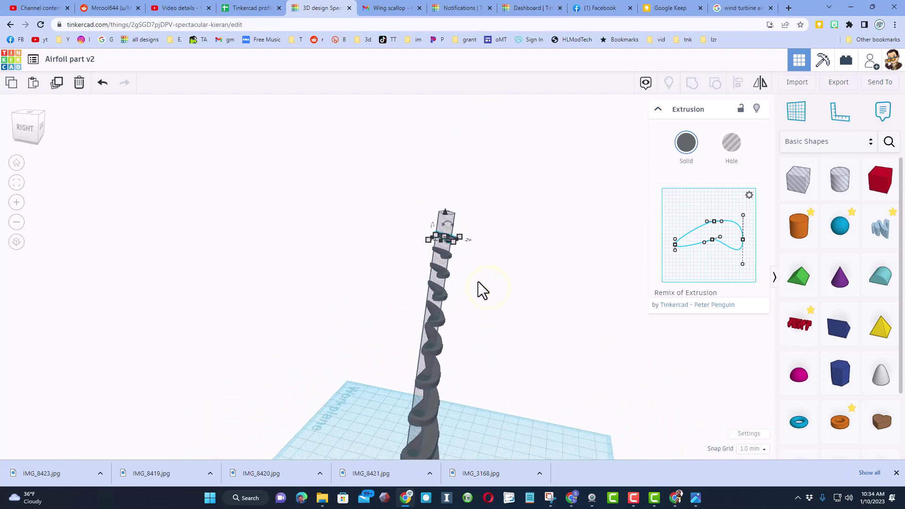
Step: Lower the dowel-hole cylinder down through the rib tower
click(447, 214)
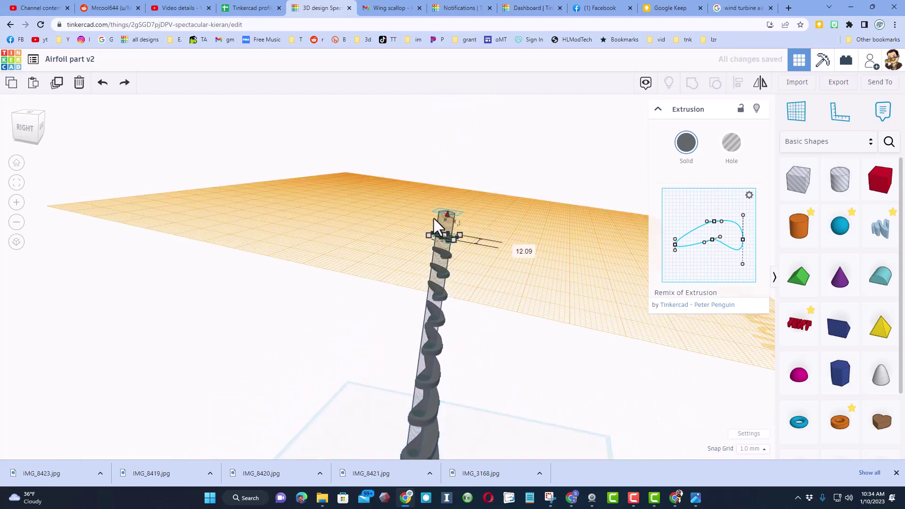
click(438, 260)
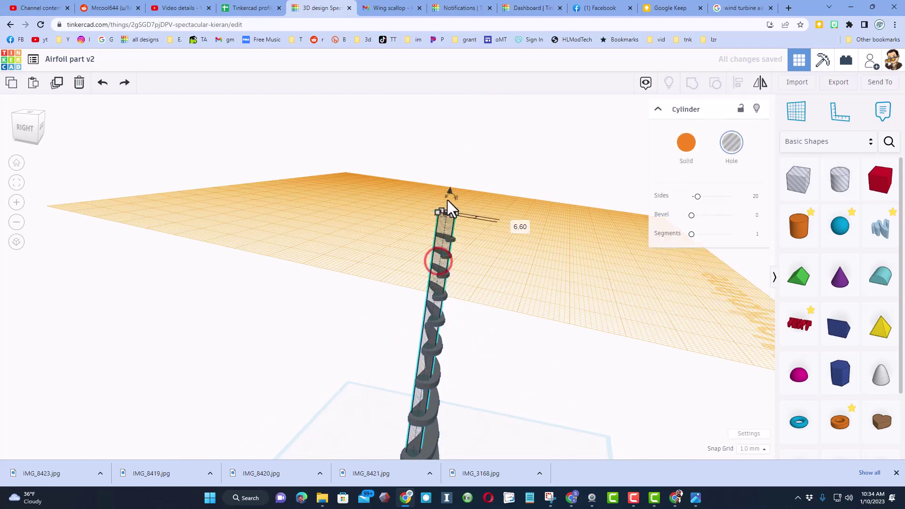
drag(448, 192, 444, 210)
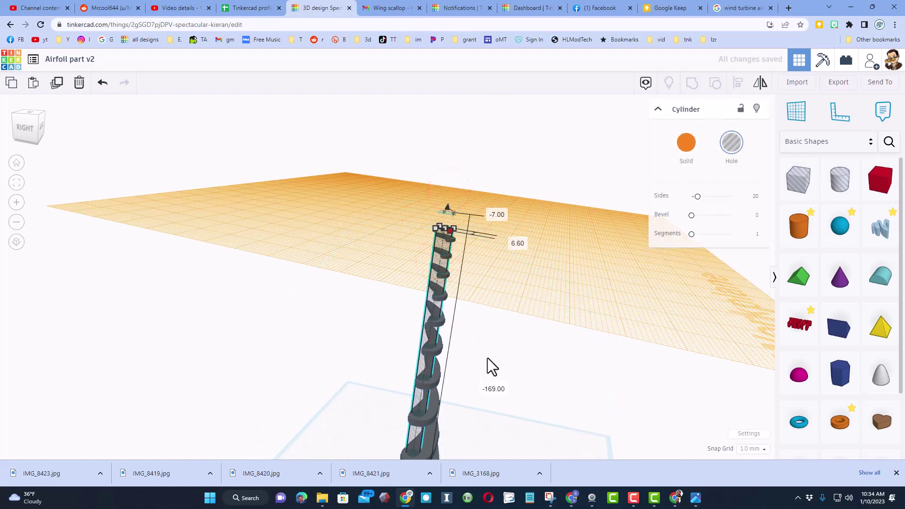
right_drag(497, 403, 418, 262)
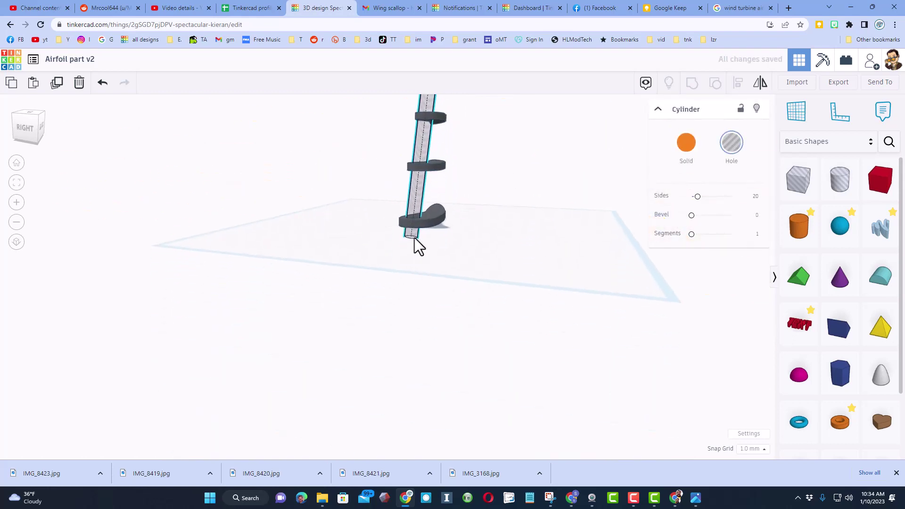
Step: Duplicate the dowel-hole cylinder and shift the copy left beside the tower
key(ctrl+d)
key(ctrl+d)
key(ctrl+d)
key(ctrl+d)
key(ctrl+d)
key(ctrl+d)
key(ctrl+d)
key(ctrl+d)
scroll(504, 318, up, 3)
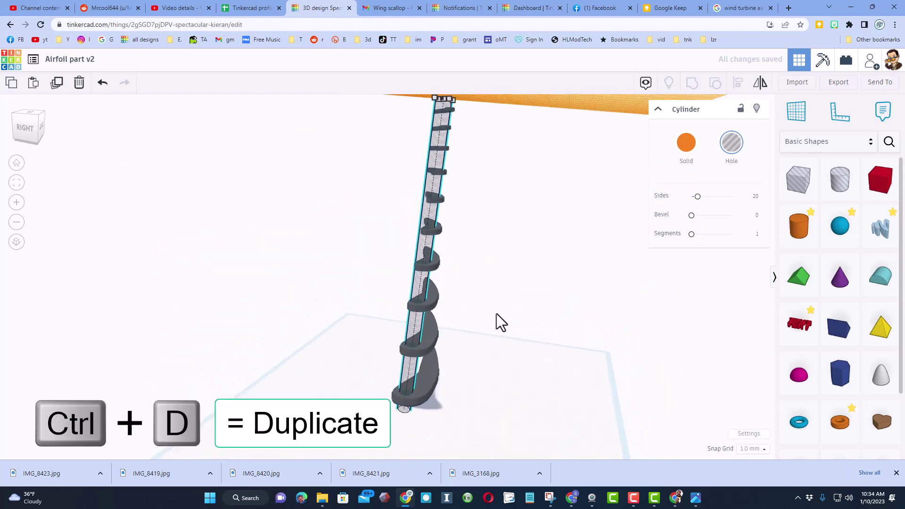
click(496, 313)
click(417, 328)
key(ctrl+d)
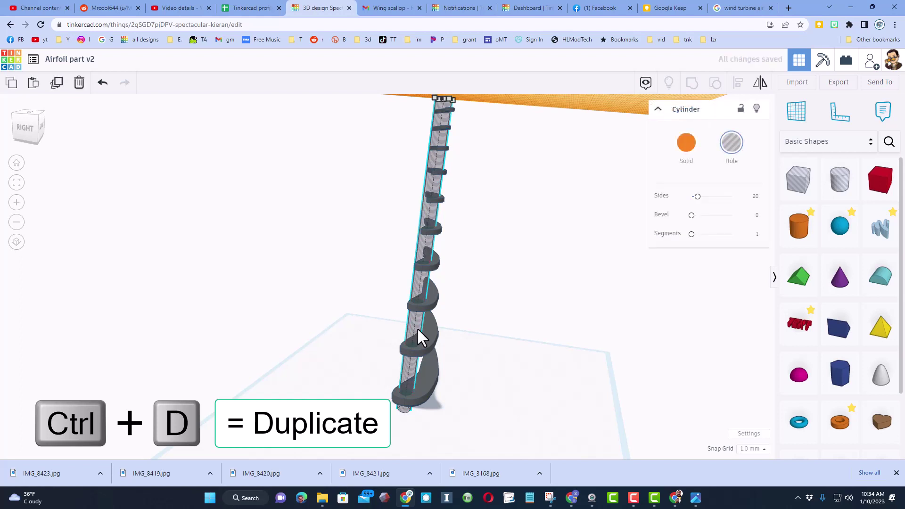
key(Left)
key(shift+Left)
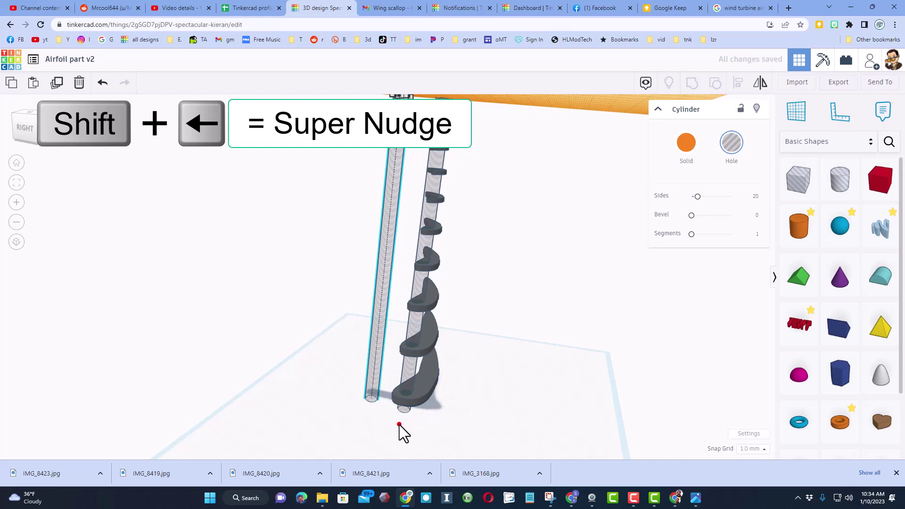
Step: Group the hole cylinder with the rib stack so it cuts through the ribs
drag(399, 423, 420, 386)
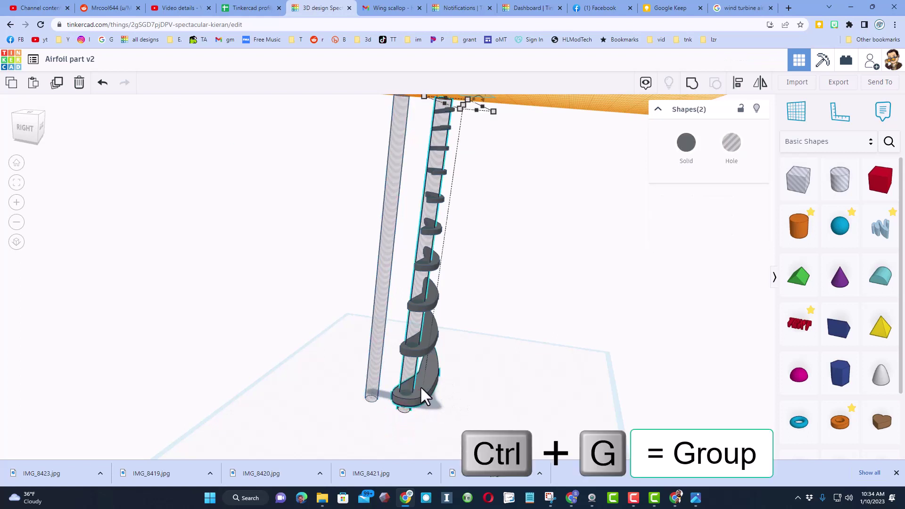
key(ctrl+g)
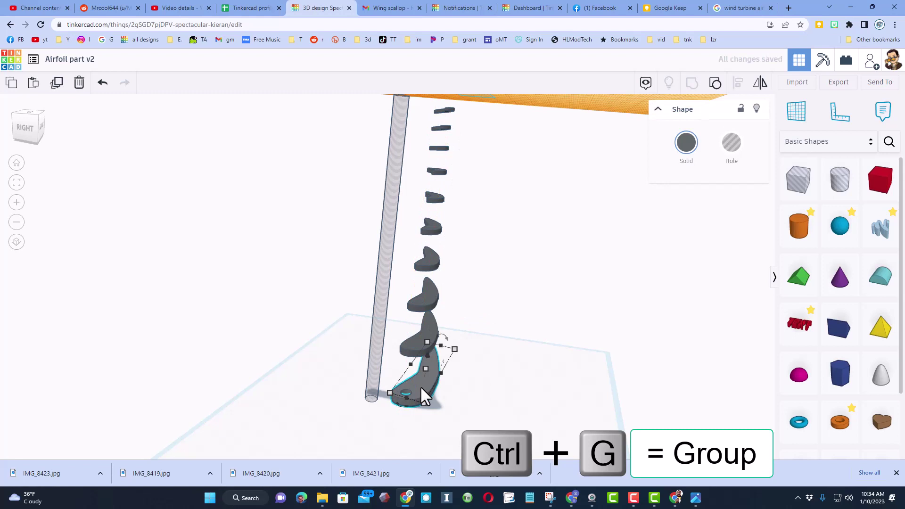
key(shift+Up)
key(shift+Up)
key(shift+Up)
Step: Copy the spare cylinder into the rib stack and select the two together
click(411, 338)
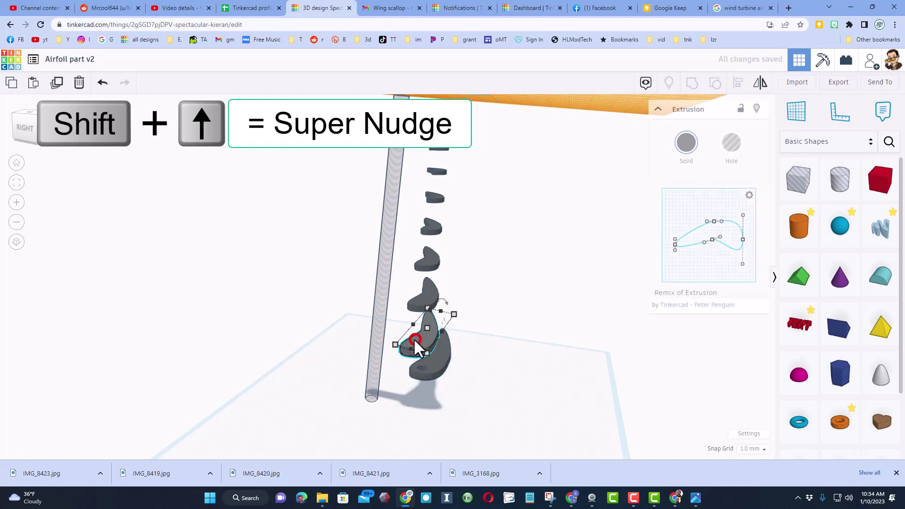
click(376, 337)
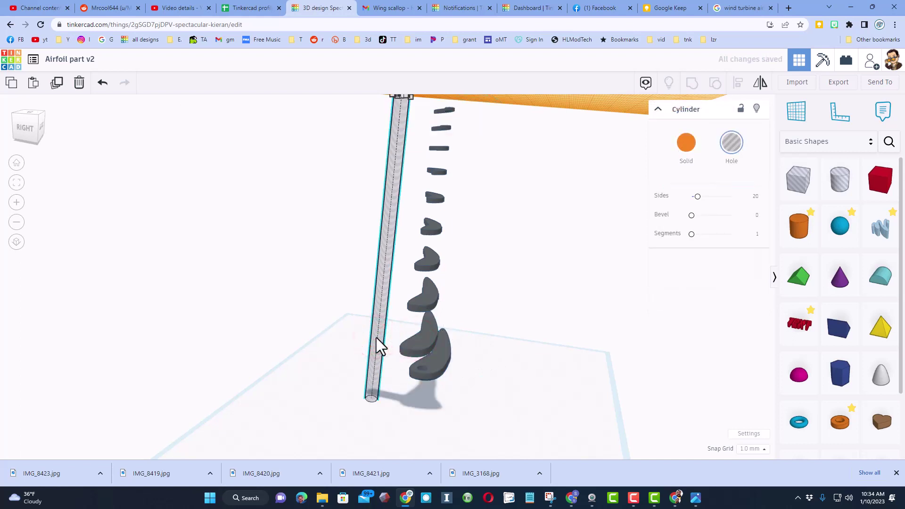
key(ctrl+d)
key(Right)
key(Right)
key(Right)
key(Right)
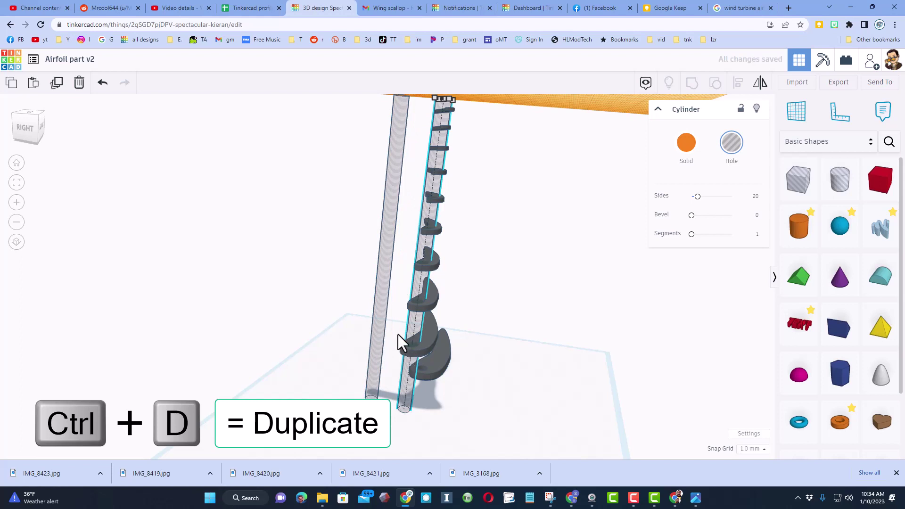
click(397, 333)
drag(407, 344, 406, 344)
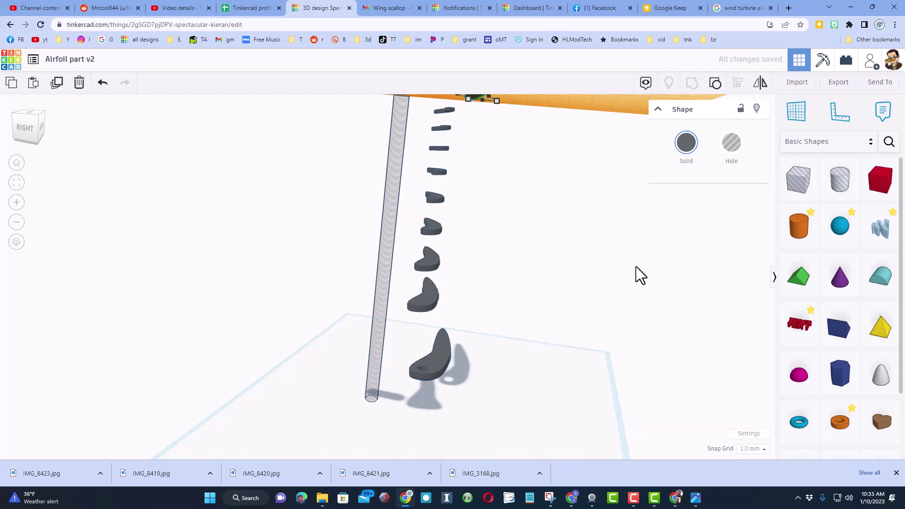
Step: Set a workplane on the grid, drop a rib onto it and move it right
click(796, 113)
click(500, 399)
key(d)
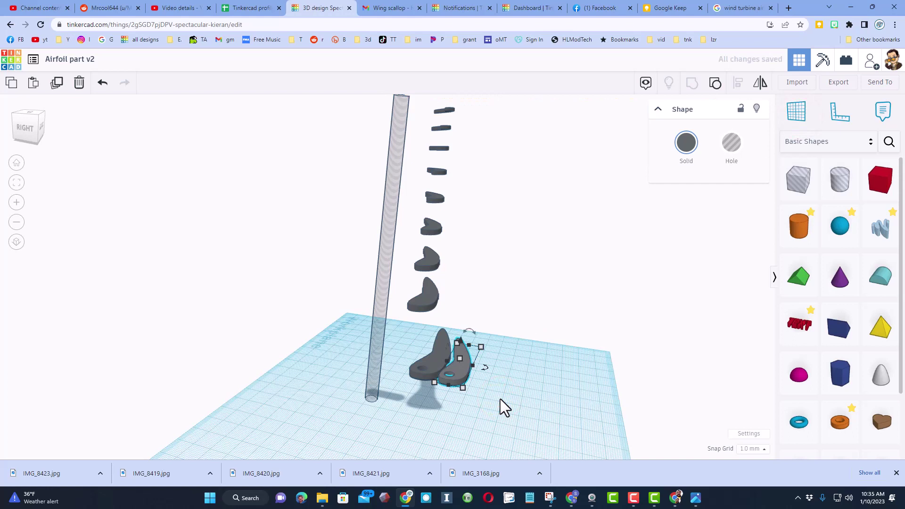
key(Right)
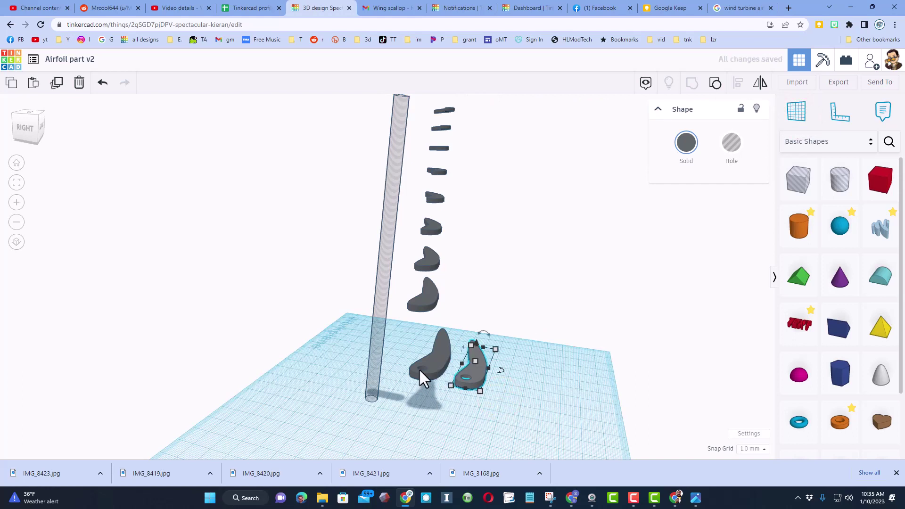
Step: Group a hole cylinder copy with an airfoil slice, then lay the holed rib beside the others
click(380, 311)
key(ctrl+d)
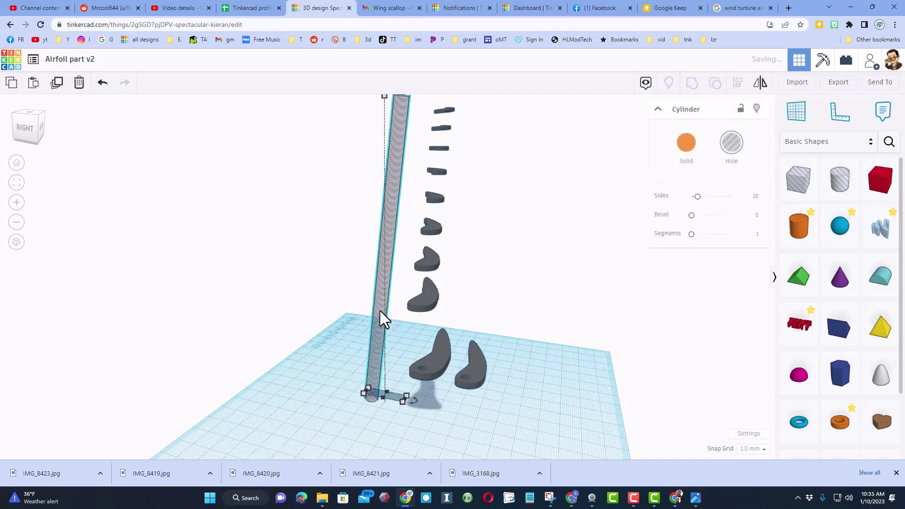
key(Right)
key(Right)
key(Right)
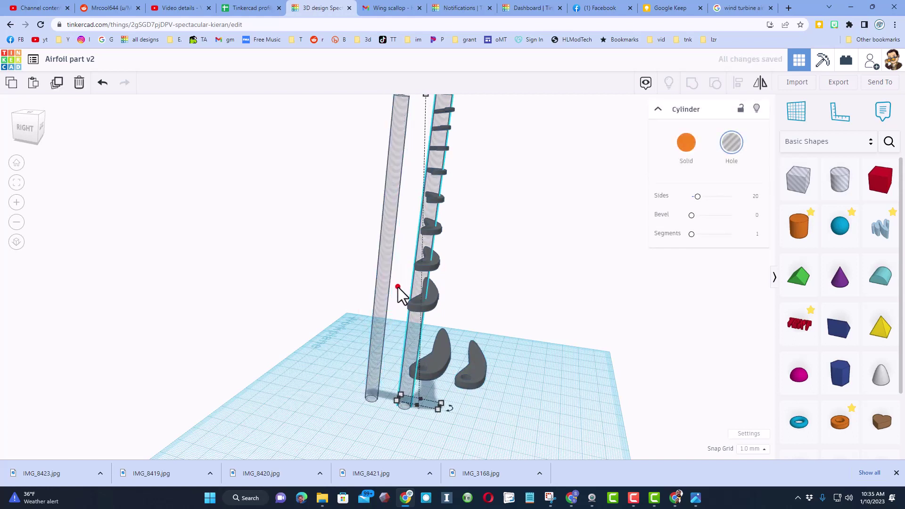
shift+click(412, 302)
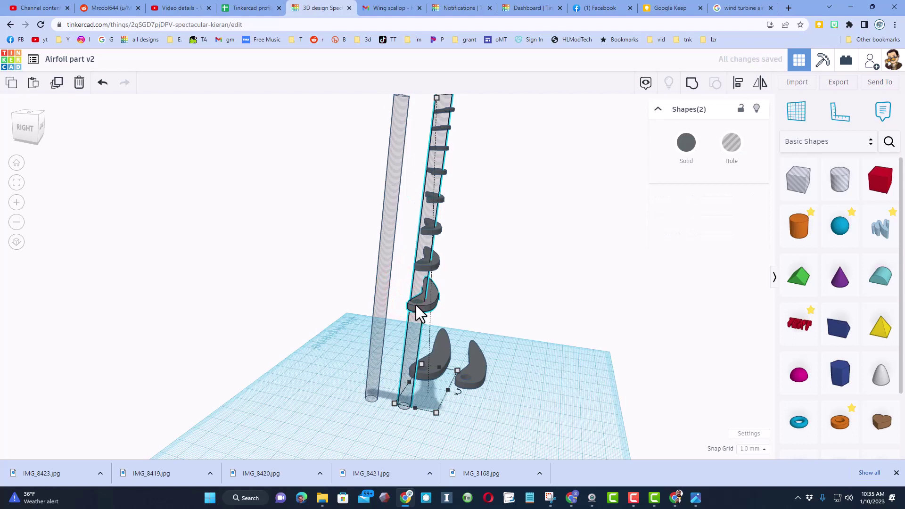
key(ctrl+g)
key(d)
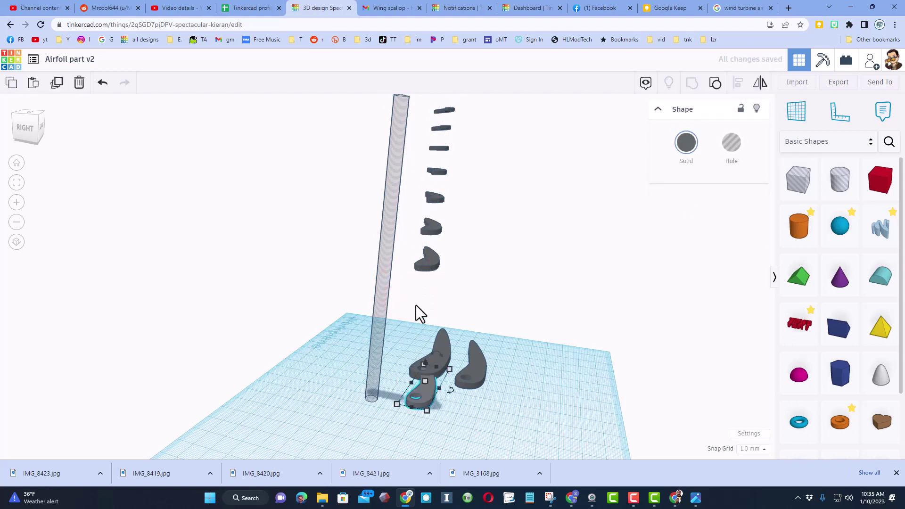
key(Right)
key(Right)
key(Right)
key(Right)
key(Right)
key(Right)
key(Right)
key(Right)
key(Right)
key(Right)
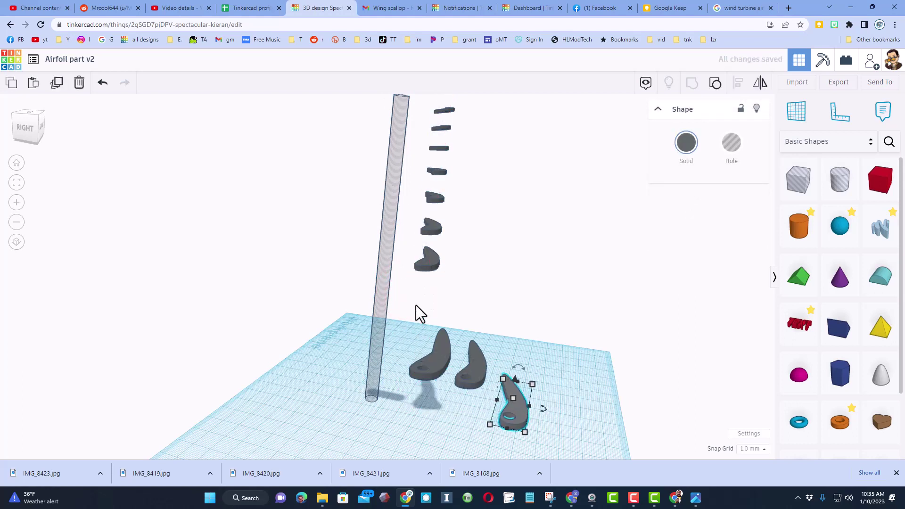
key(Up)
key(Up)
key(Up)
key(Up)
key(Up)
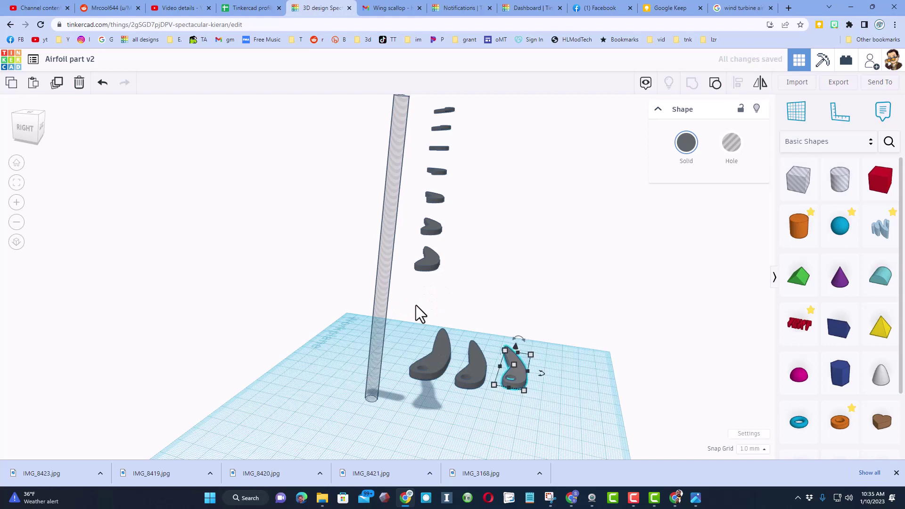
key(Left)
key(Left)
key(Left)
key(Left)
key(Left)
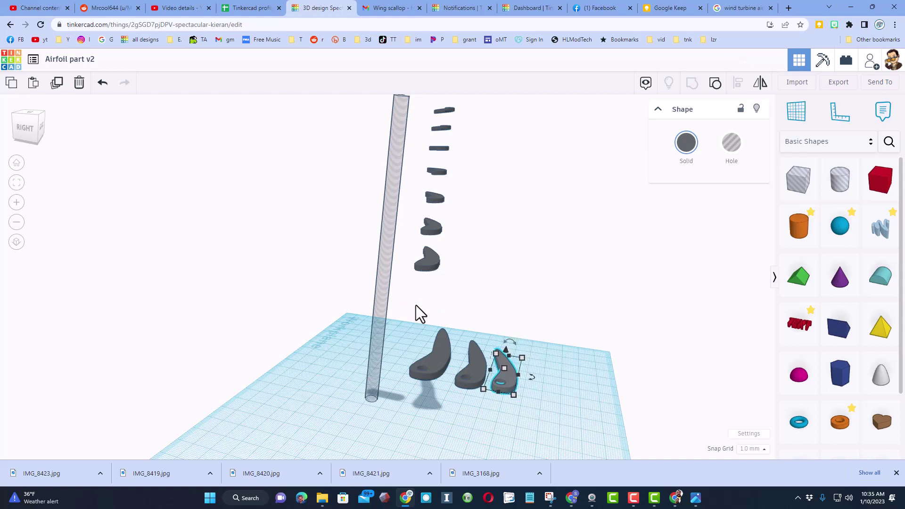
key(ctrl+d)
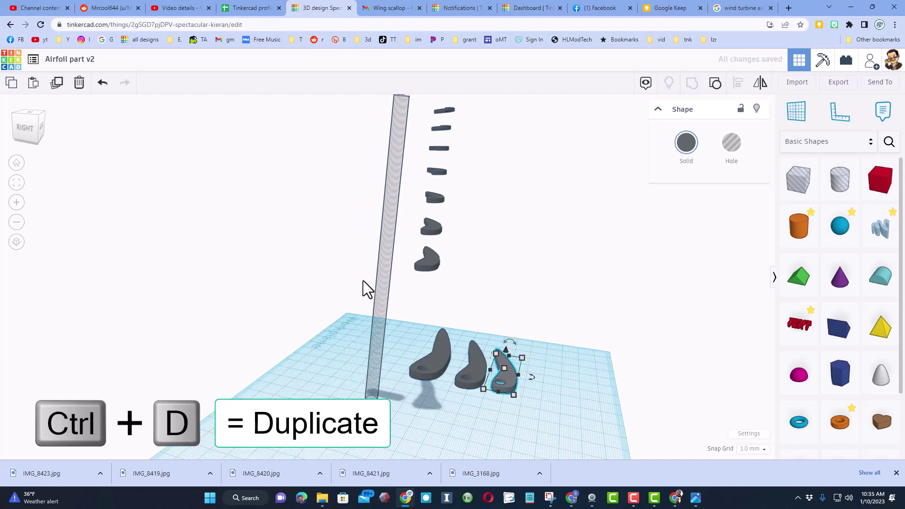
Step: Cut the dowel hole into the next slice and drop that rib into the row
click(385, 257)
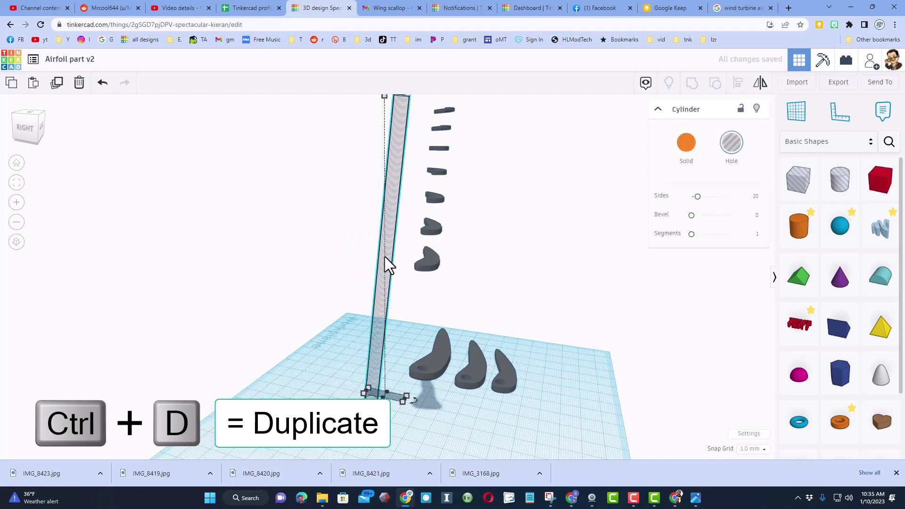
key(ctrl+d)
key(shift+Right)
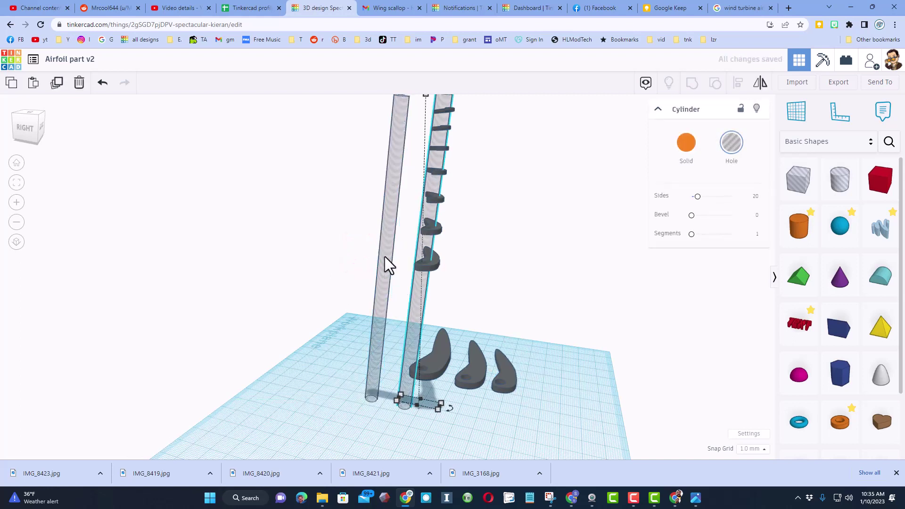
shift+click(413, 257)
key(ctrl+g)
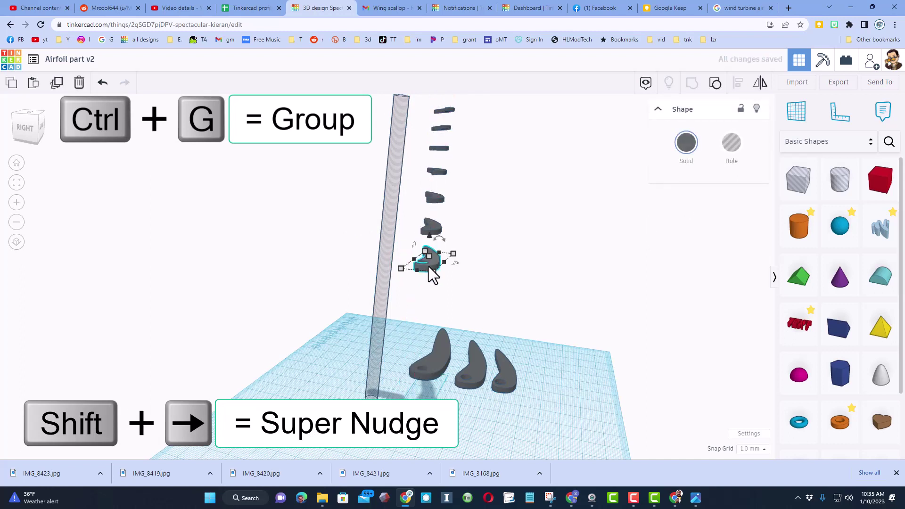
key(d)
key(shift+Right)
key(shift+Right)
key(shift+Right)
key(shift+Right)
key(shift+Right)
key(shift+Right)
key(shift+Right)
key(shift+Right)
key(shift+Right)
key(shift+Right)
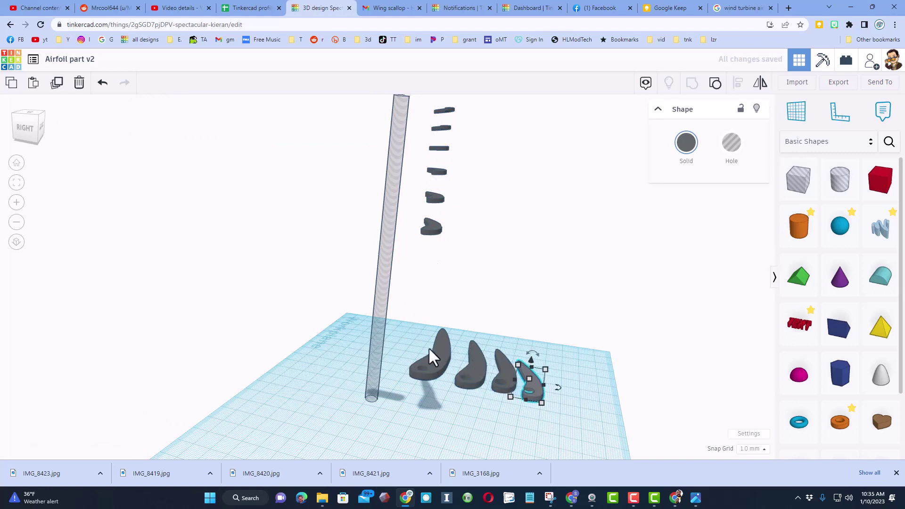
Step: Pick the ribs in the upper row and shift the second rib slightly
shift+click(422, 139)
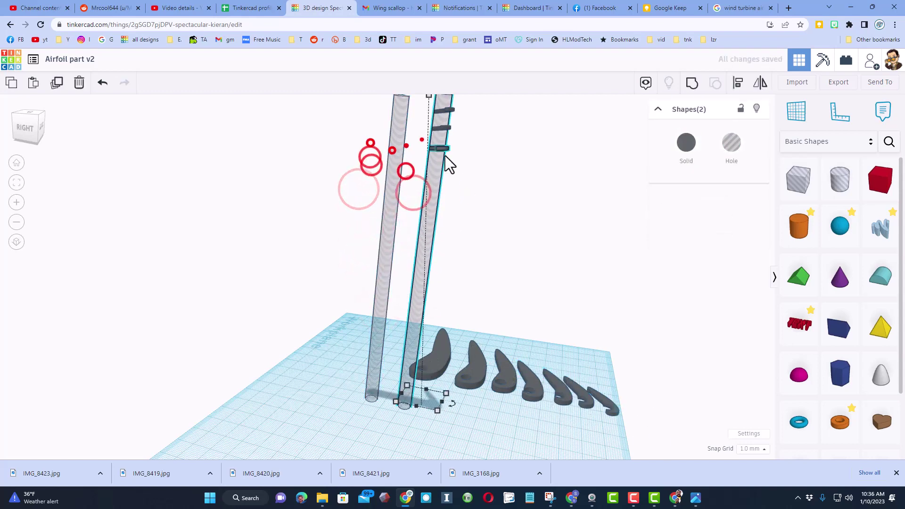
click(398, 132)
click(347, 325)
drag(398, 317, 446, 333)
Step: Set the third and fourth ribs 4 mm from their neighbours
click(446, 333)
click(485, 320)
text(4)
key(Return)
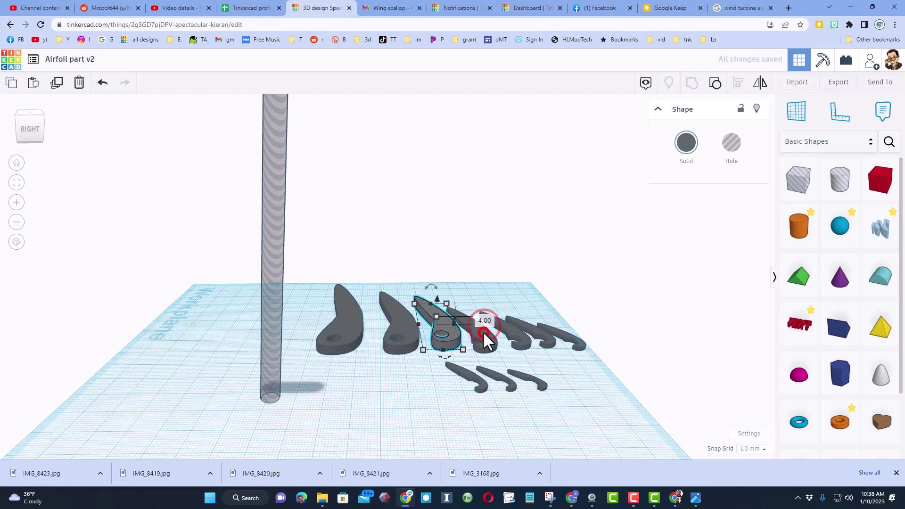
click(490, 344)
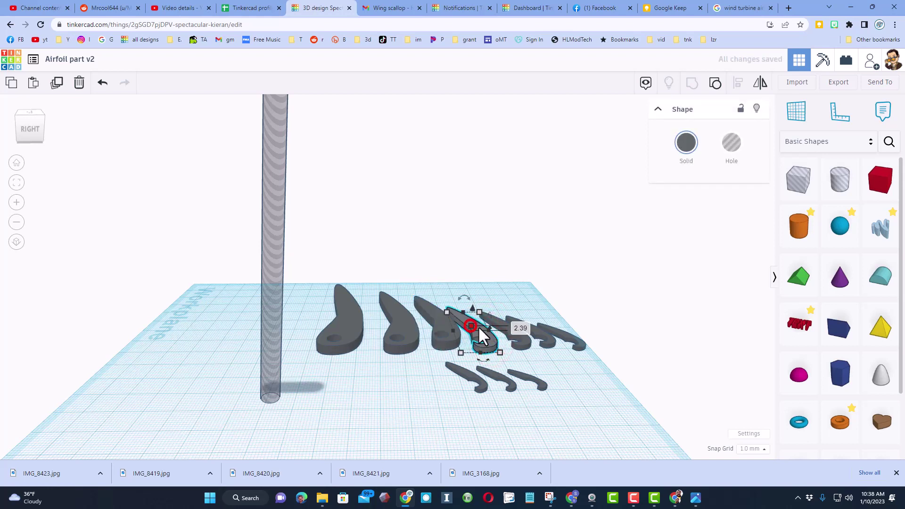
click(519, 328)
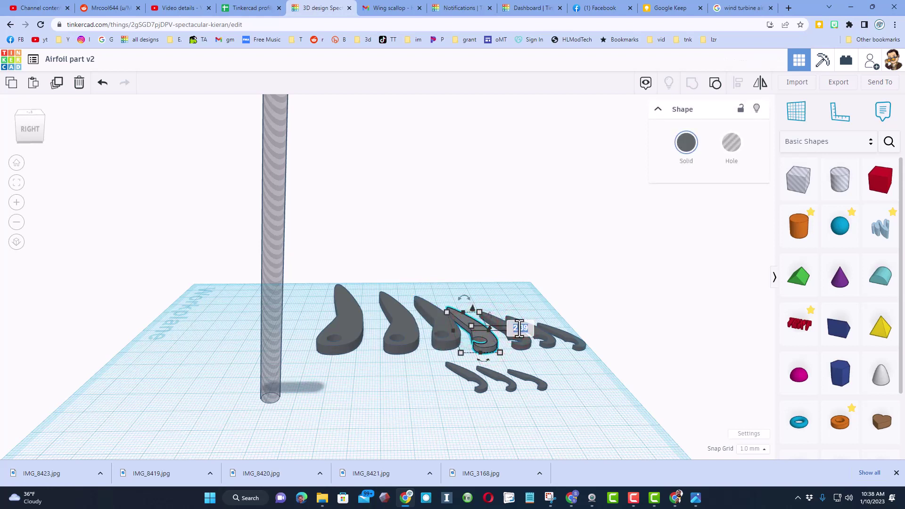
text(4)
key(Return)
Step: Check the remaining ribs in both rows, then compare against reference photo IMG_8423.jpg
click(519, 343)
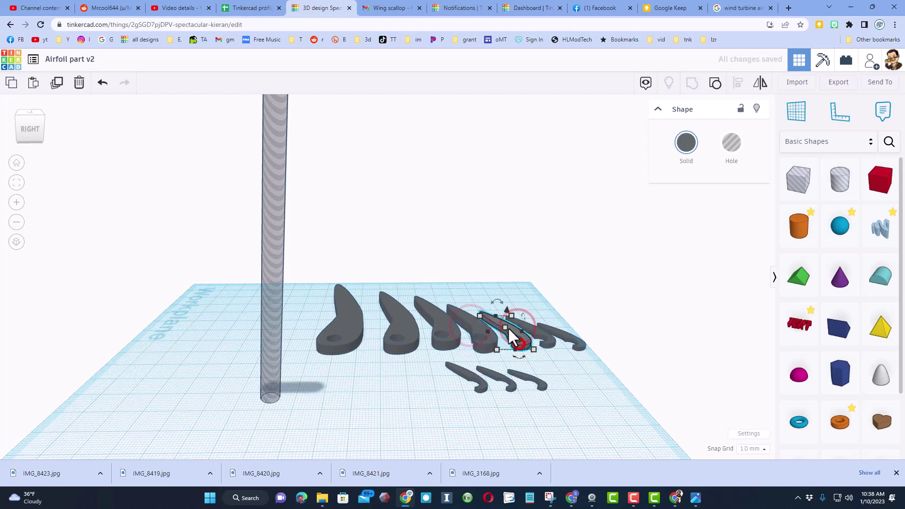
click(566, 341)
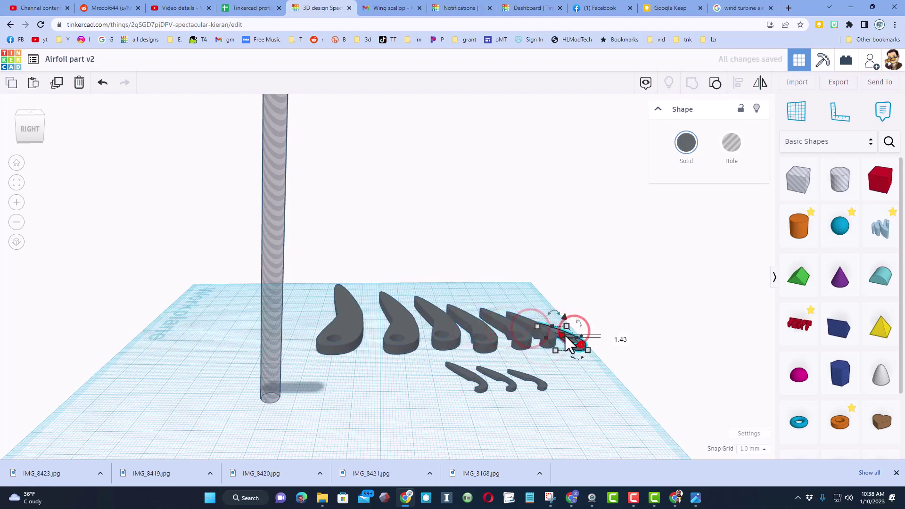
click(467, 377)
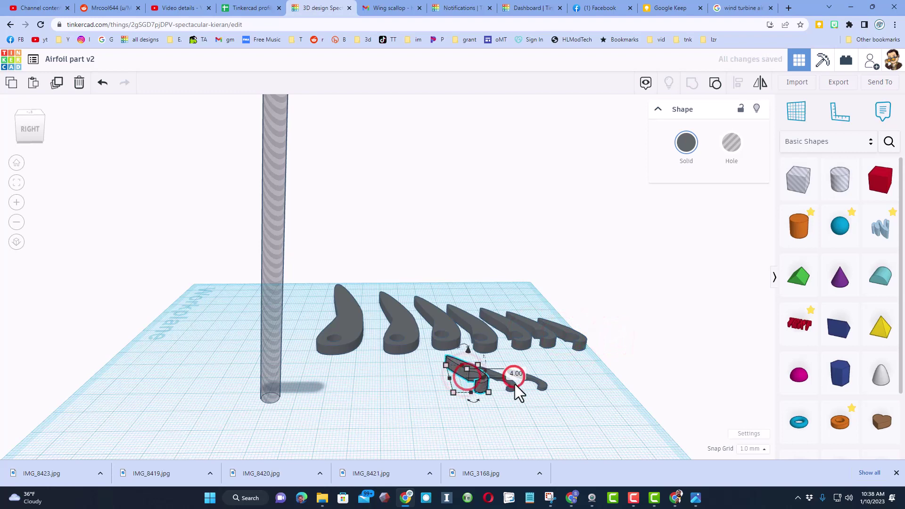
click(514, 384)
click(547, 378)
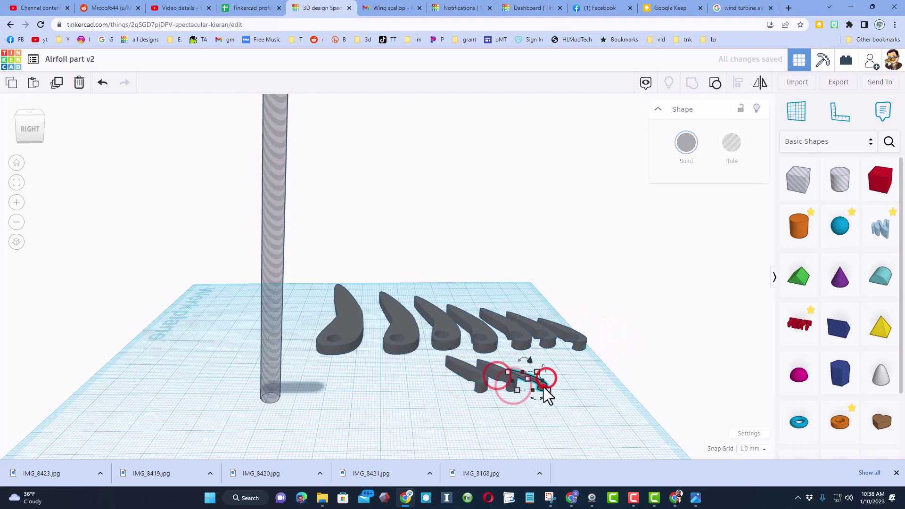
click(384, 380)
key(alt+Tab)
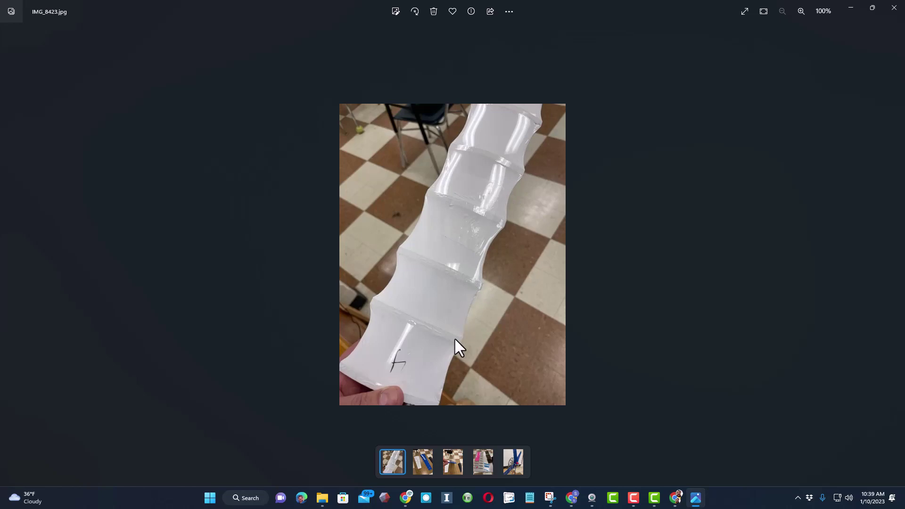
key(alt+Tab)
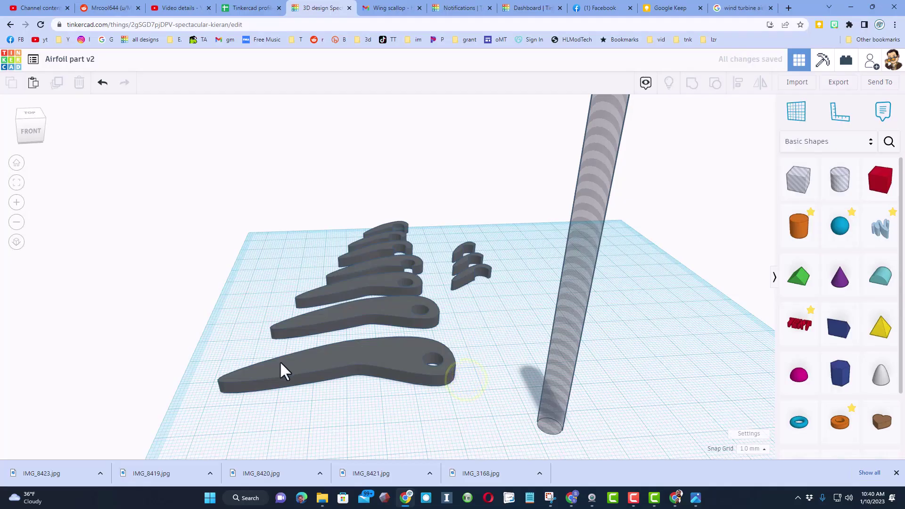
Step: Place a Box hole on the workplane and shrink it to 2 mm
drag(797, 188, 515, 372)
right_drag(347, 258, 344, 301)
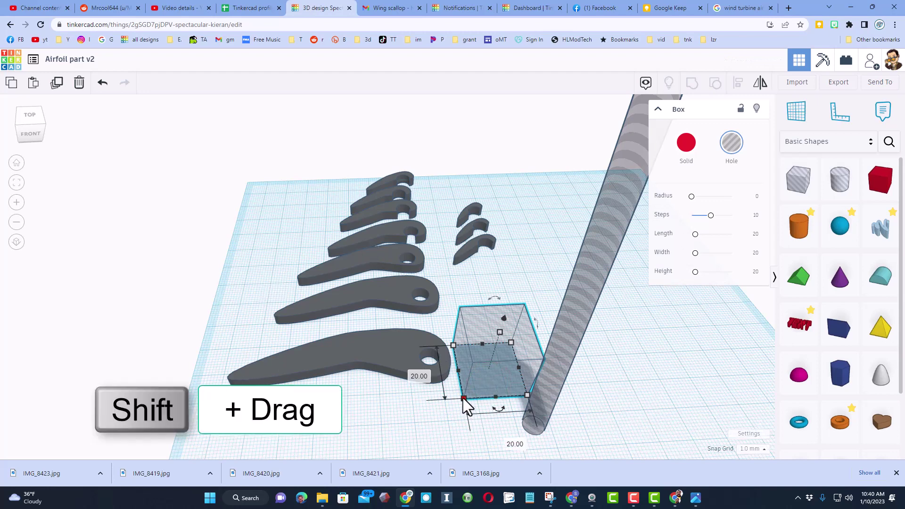
shift+drag(464, 398, 480, 352)
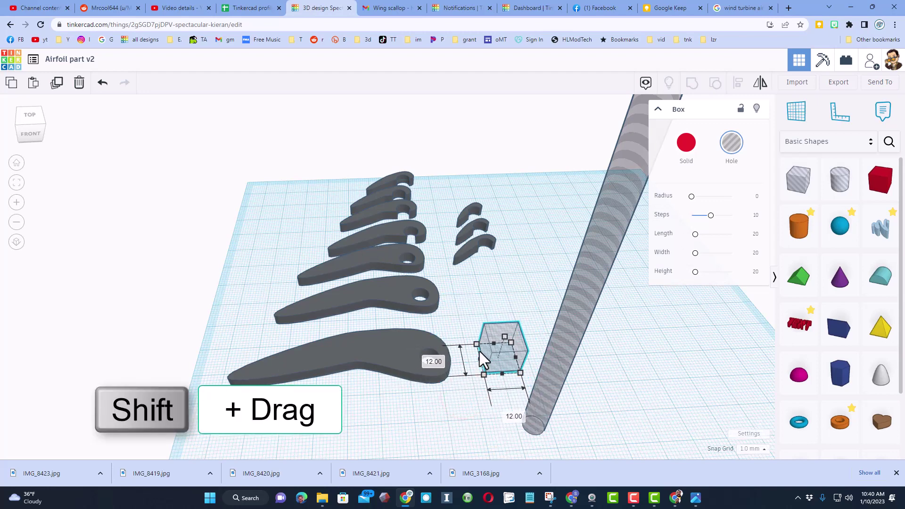
click(442, 359)
text(2)
key(Return)
Step: Move the 2 mm hole box to the largest rib's dowel-hole end and make it 5 mm tall
key(f)
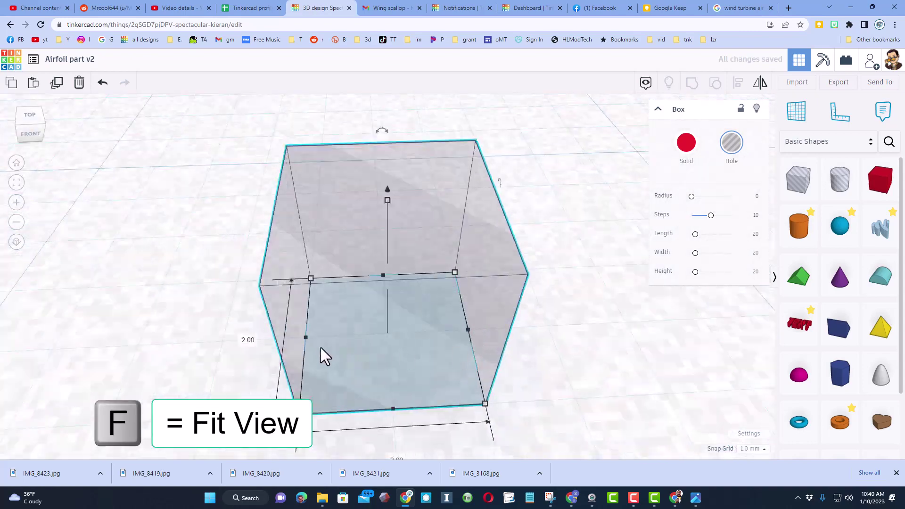
scroll(207, 336, down, 5)
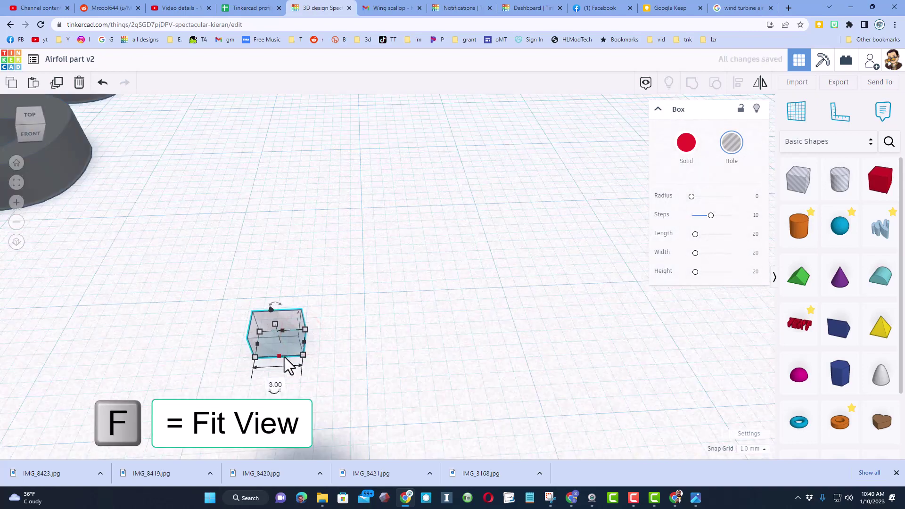
right_drag(247, 364, 599, 348)
click(464, 307)
key(shift+Left)
key(shift+Left)
key(shift+Left)
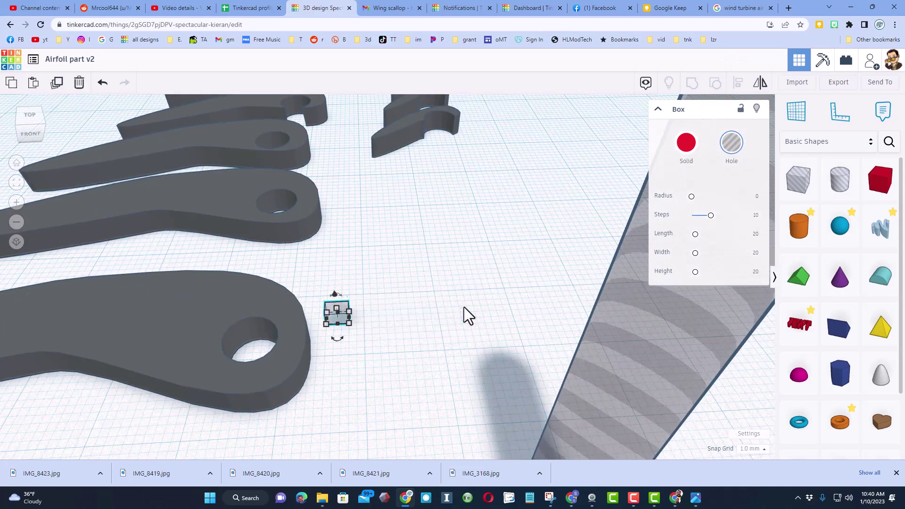
key(shift+Down)
key(shift+Left)
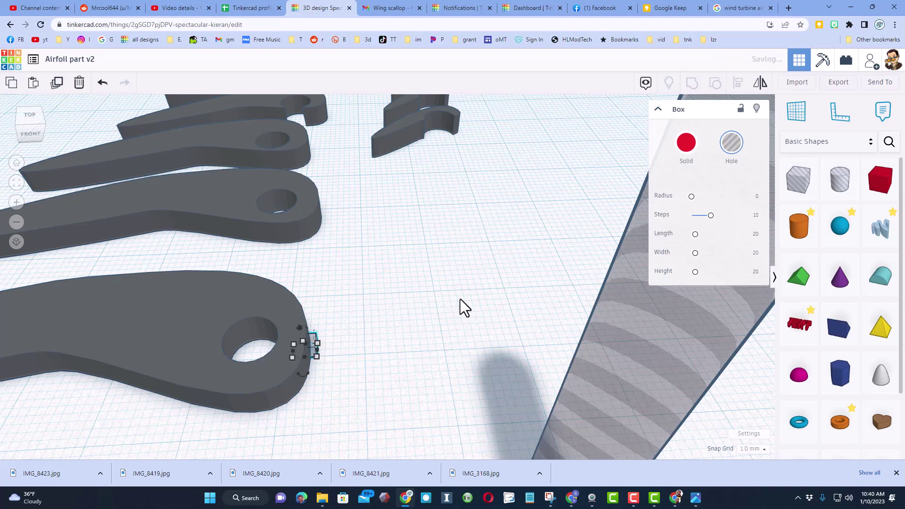
drag(304, 338, 331, 333)
Step: View the whole workplane from a lower angle and reselect the notch box
click(302, 405)
right_drag(313, 396, 370, 407)
scroll(370, 407, down, 5)
right_drag(287, 412, 507, 275)
click(485, 270)
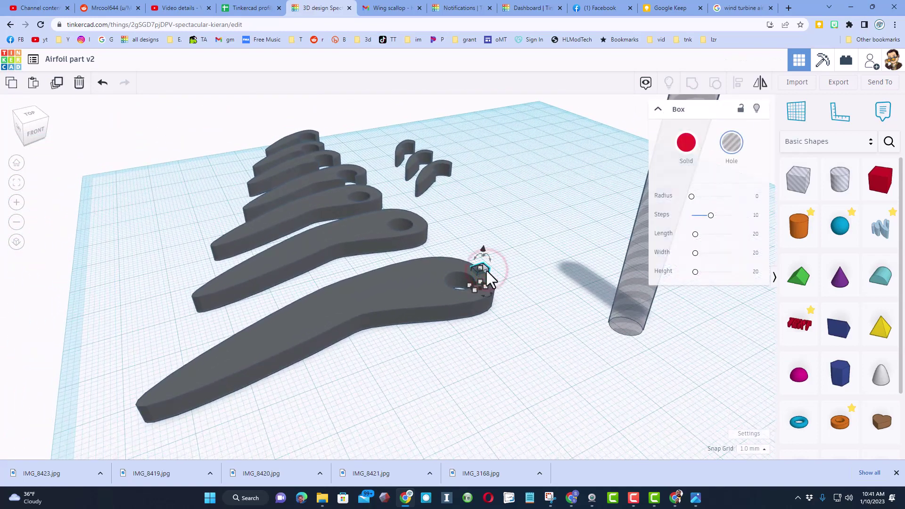
Step: Copy the notch box to the rib's pointed tip and rotate it to match
key(ctrl+d)
key(Down)
key(Down)
key(Down)
key(Down)
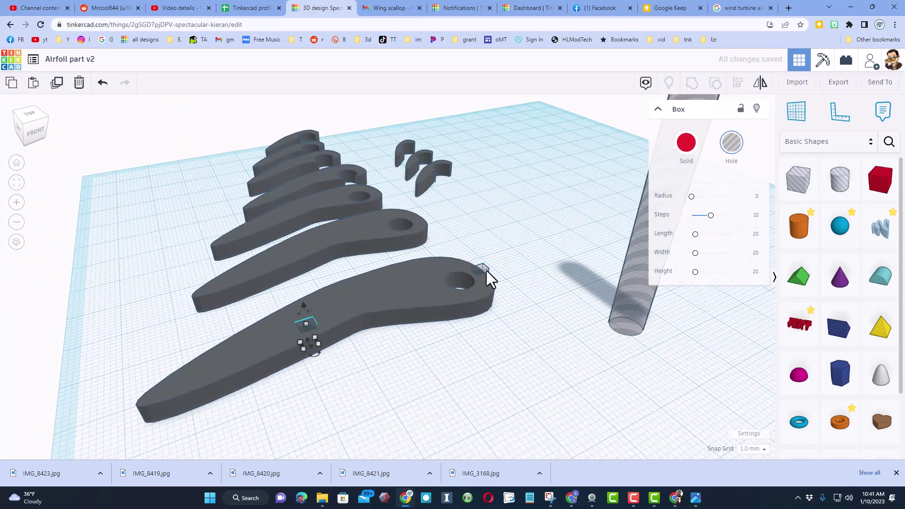
key(Down)
key(Down)
key(Down)
key(Down)
key(Down)
key(Down)
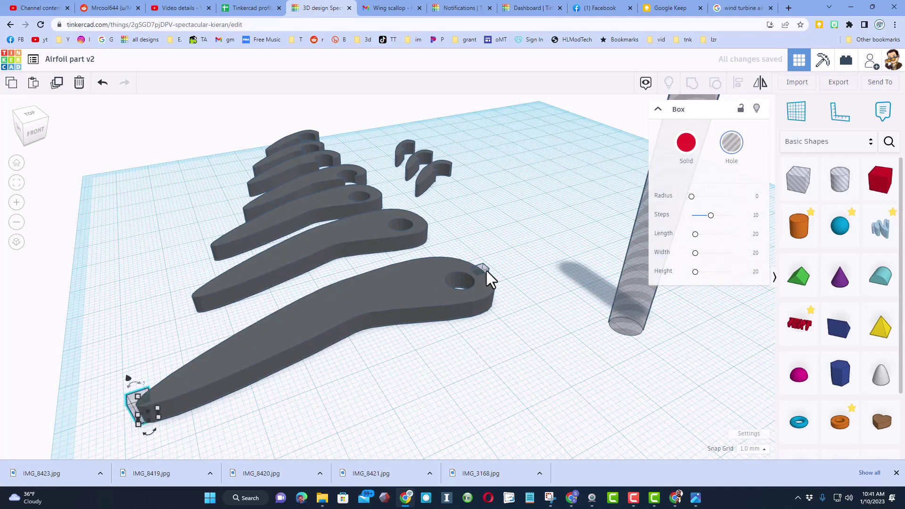
key(Down)
key(Down)
key(Down)
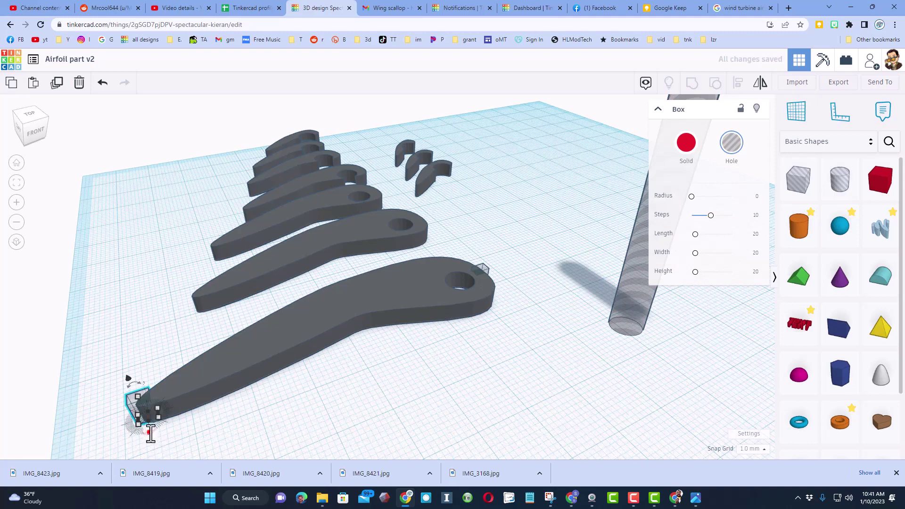
scroll(158, 434, up, 2)
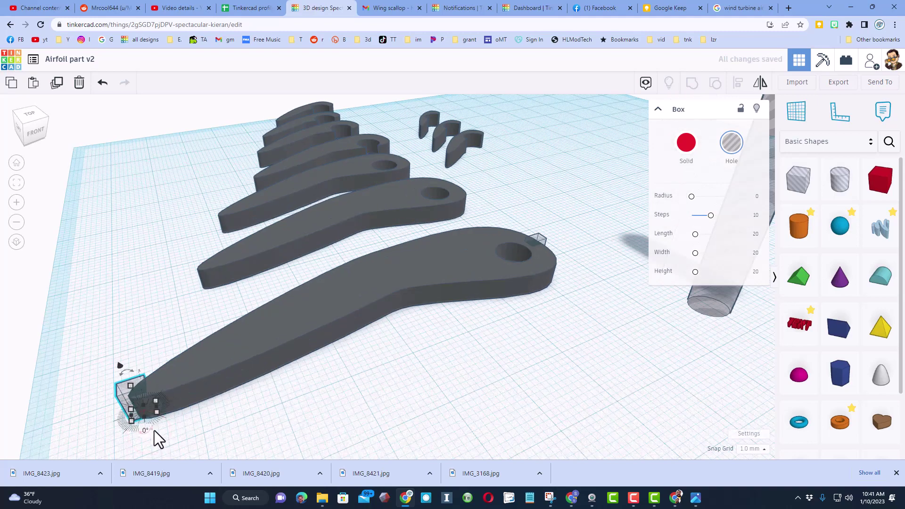
right_drag(155, 431, 108, 356)
click(125, 371)
text(-6)
key(Return)
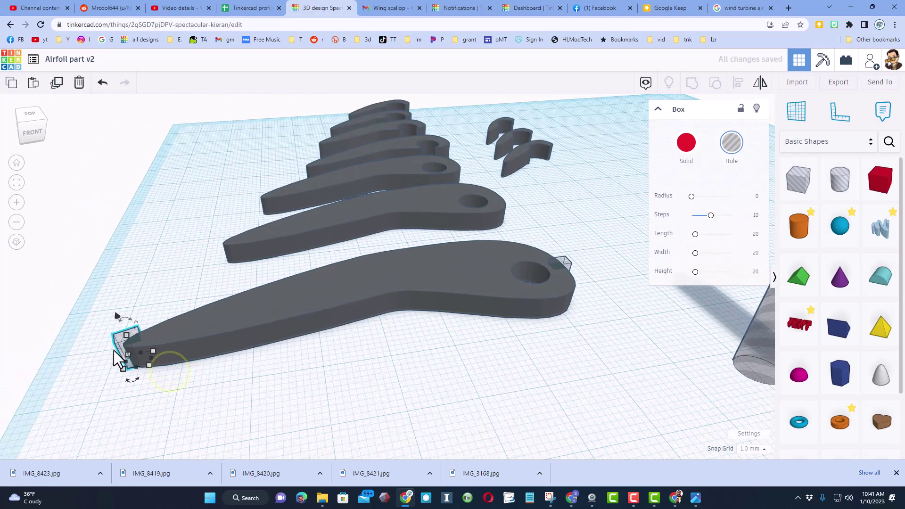
Step: Switch to a finer snap grid and nudge the tip box precisely into place
click(760, 453)
click(759, 351)
key(Down)
key(Down)
key(Down)
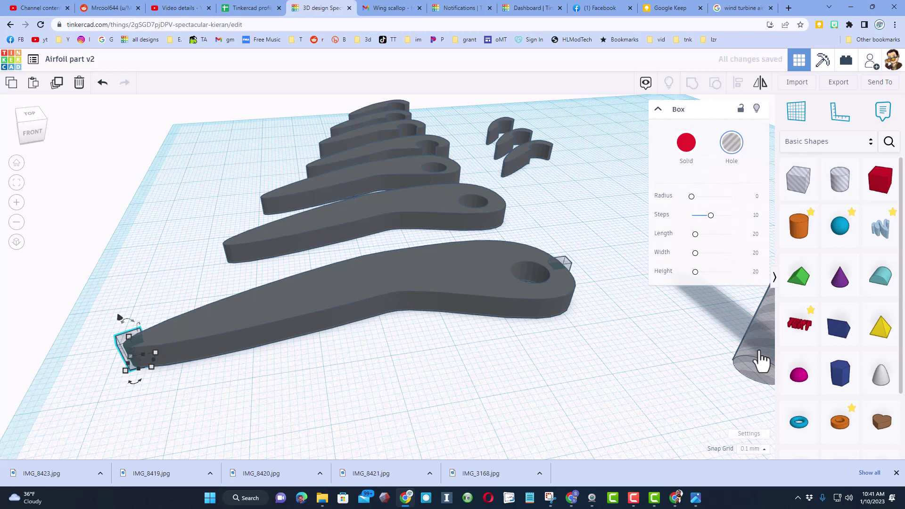
right_click(755, 435)
click(535, 369)
right_drag(534, 368, 558, 403)
click(352, 327)
scroll(332, 223, down, 1)
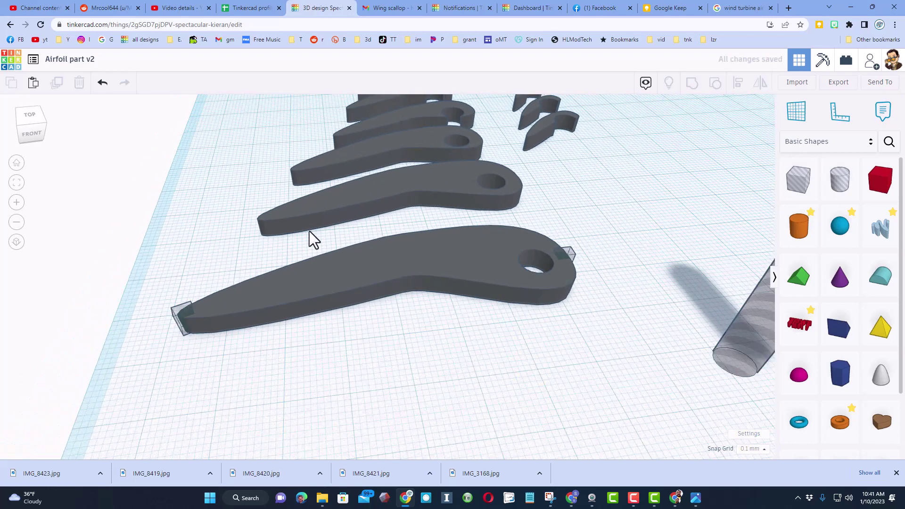
Step: Copy both notch boxes back onto the next rib
shift+click(179, 317)
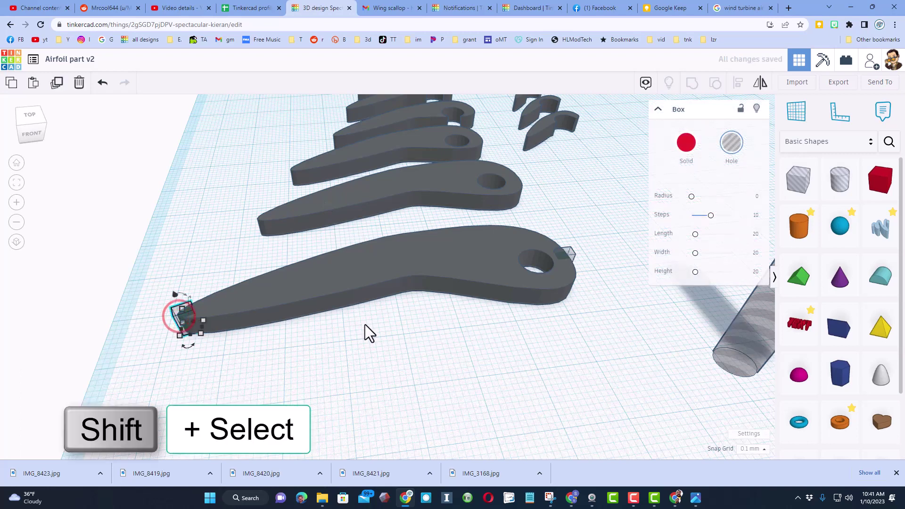
shift+click(564, 254)
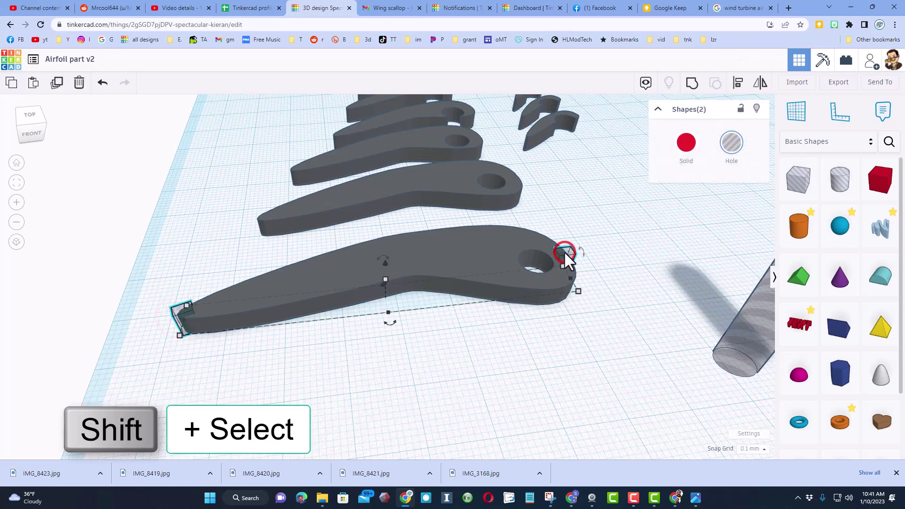
key(ctrl+d)
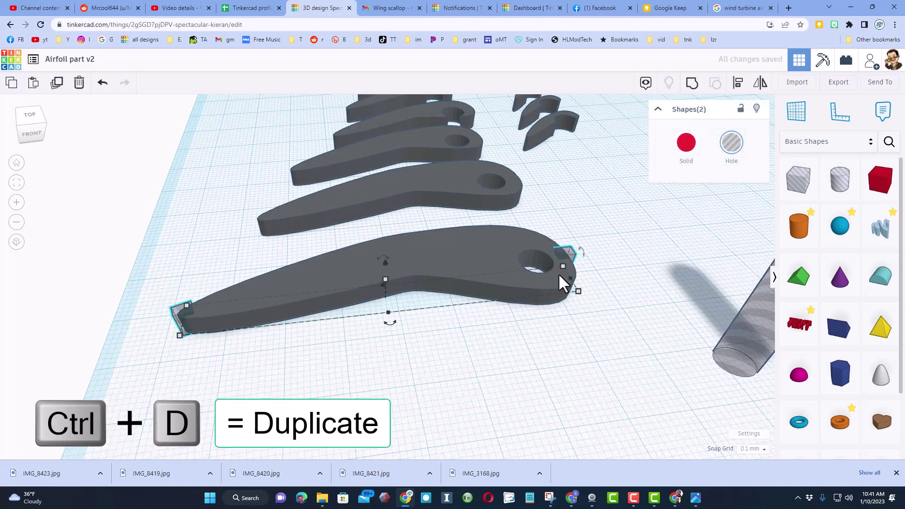
key(Up)
key(Up)
key(Up)
key(Up)
key(Up)
key(Up)
key(Up)
key(Up)
key(Up)
key(Up)
key(Up)
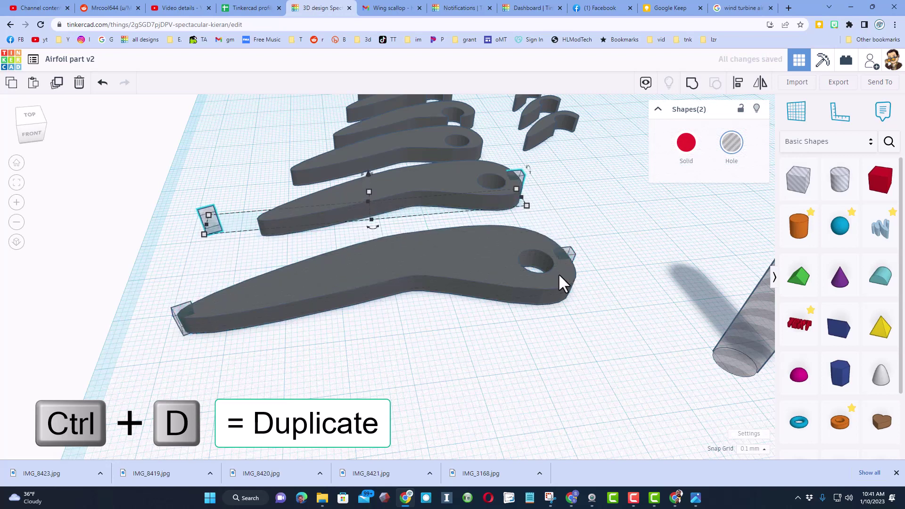
Step: Position the left copied box on the middle rib's tip
click(267, 262)
click(208, 221)
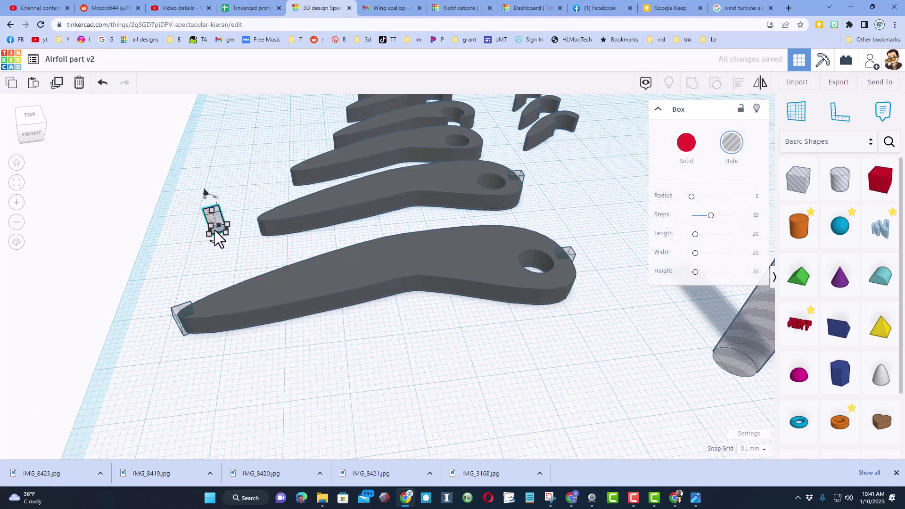
key(Right)
key(Right)
key(Right)
key(Right)
key(Right)
key(Right)
key(Right)
key(Right)
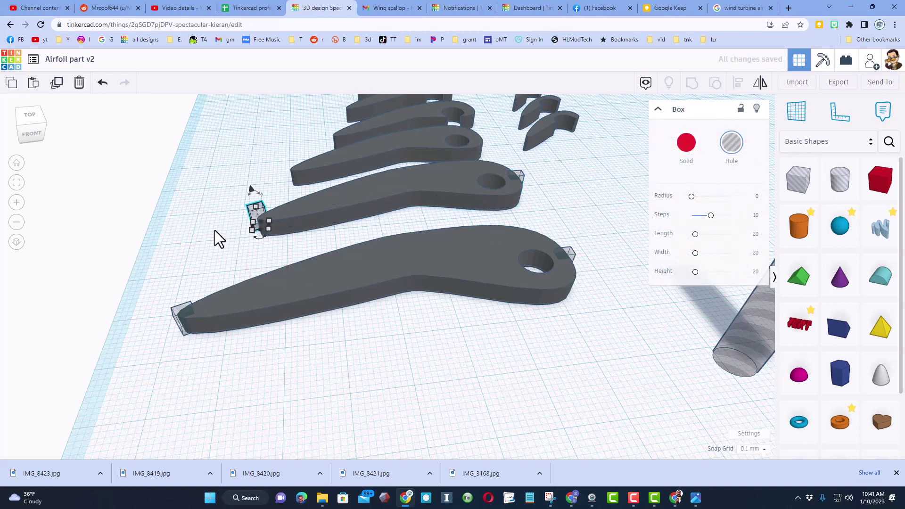
key(Down)
key(Down)
key(Down)
key(Down)
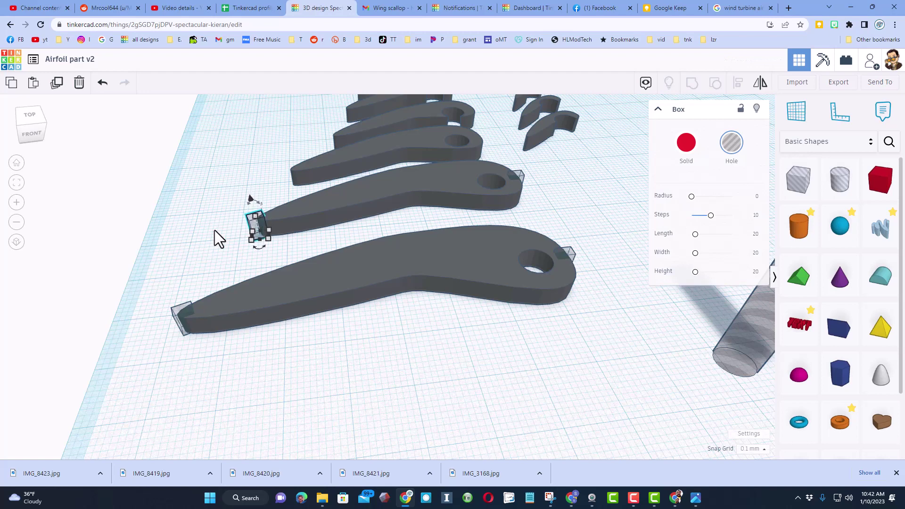
key(Up)
key(Up)
key(Up)
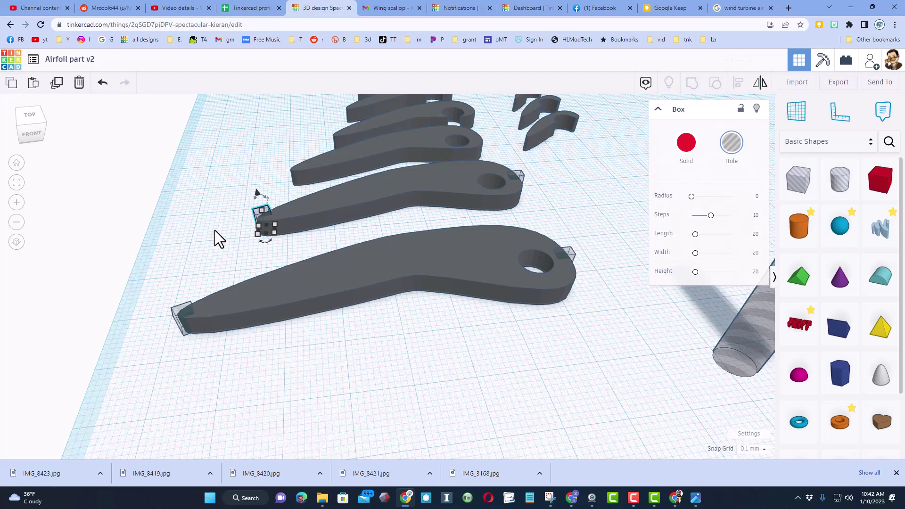
key(Down)
key(Down)
key(Down)
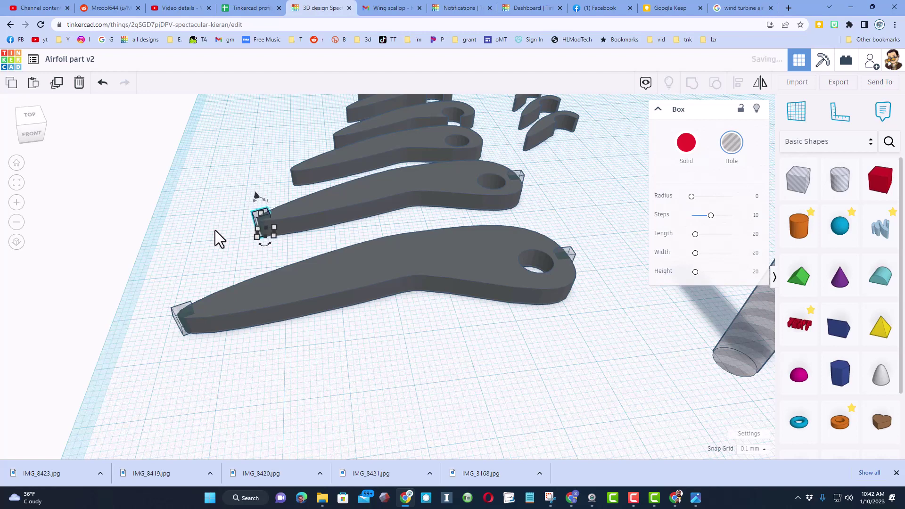
click(222, 236)
Step: Group the front rib with its two end boxes to cut the notches
right_drag(317, 271, 152, 290)
drag(152, 289, 599, 357)
key(ctrl+g)
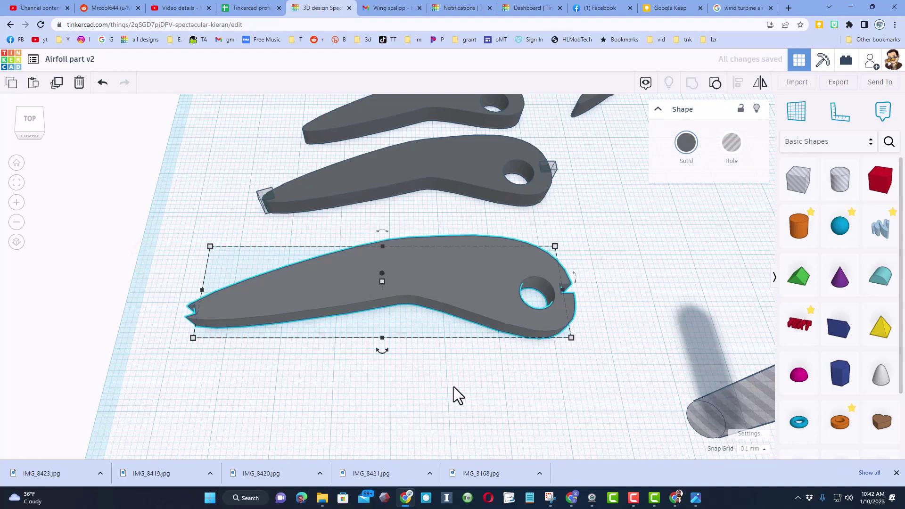
right_drag(452, 381, 460, 351)
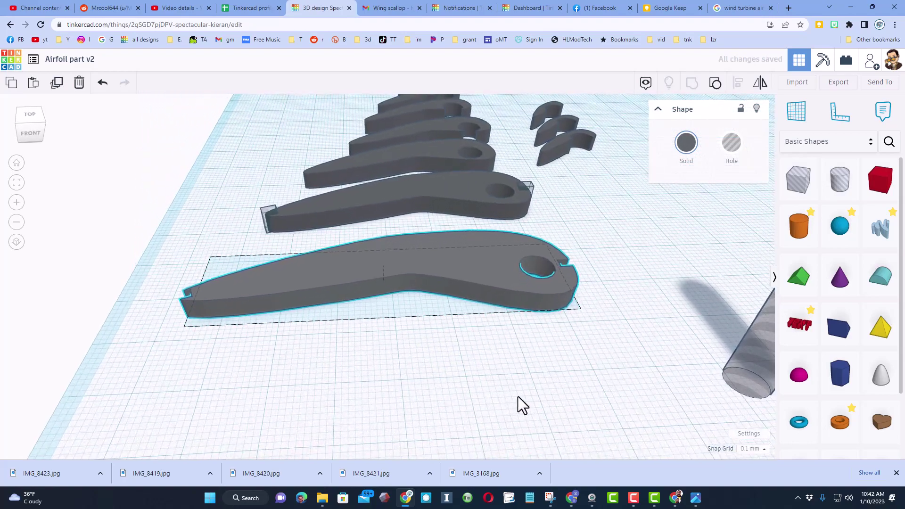
Step: Orbit around the ribs to inspect the notch boxes on each end
right_drag(525, 402, 411, 401)
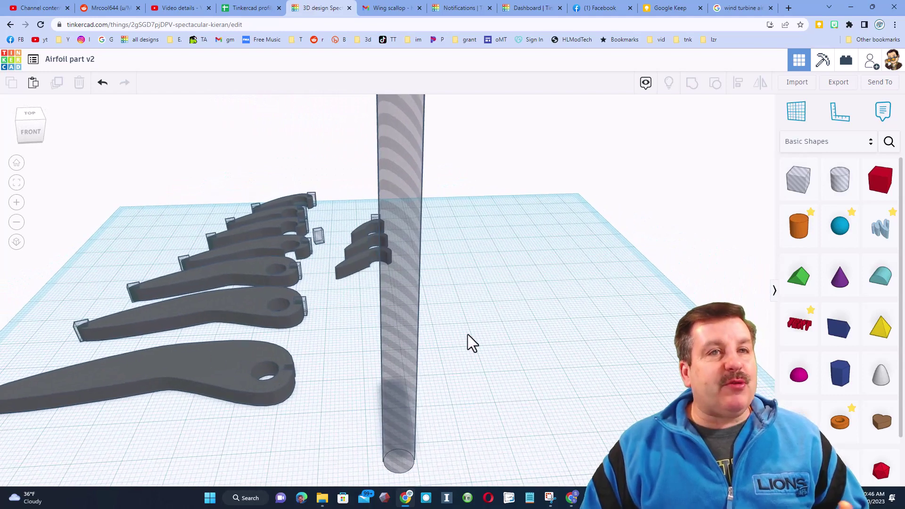
right_drag(573, 344, 448, 340)
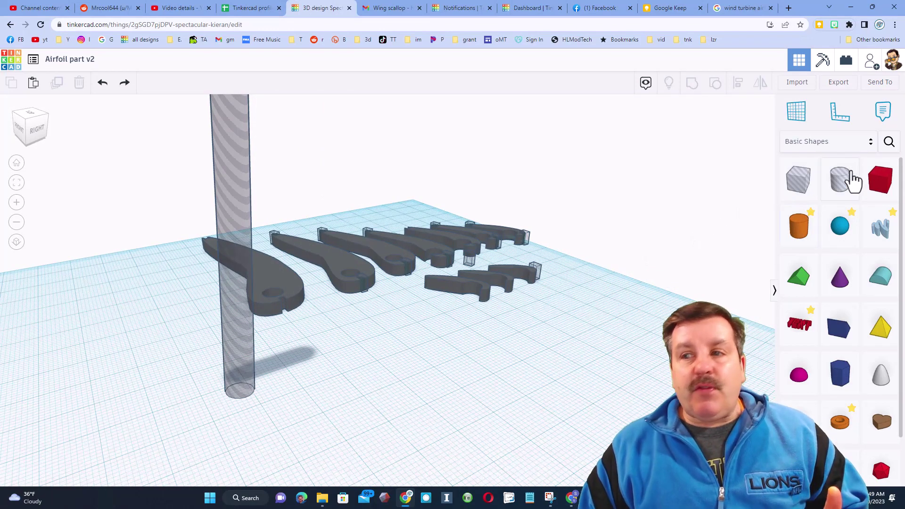
Step: Search community shapes for 'naca' and place the Swept NACA wing beside the ribs
click(888, 142)
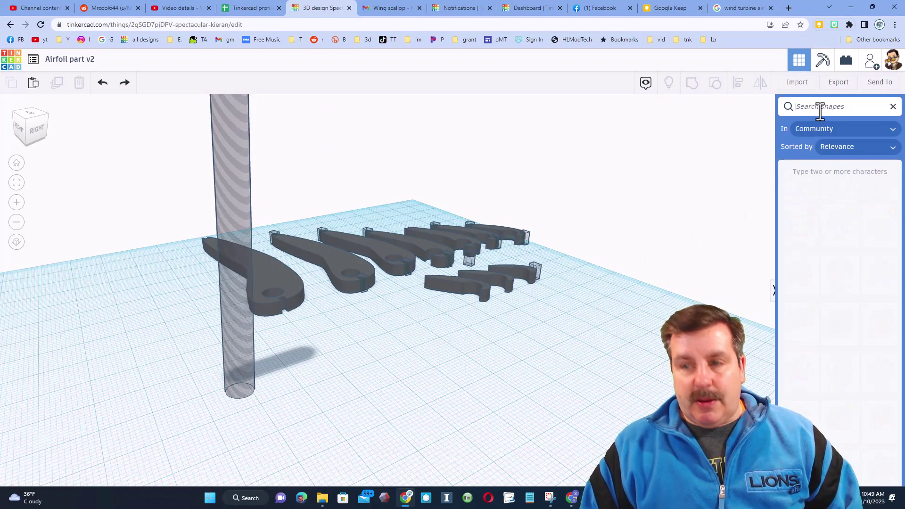
text(a)
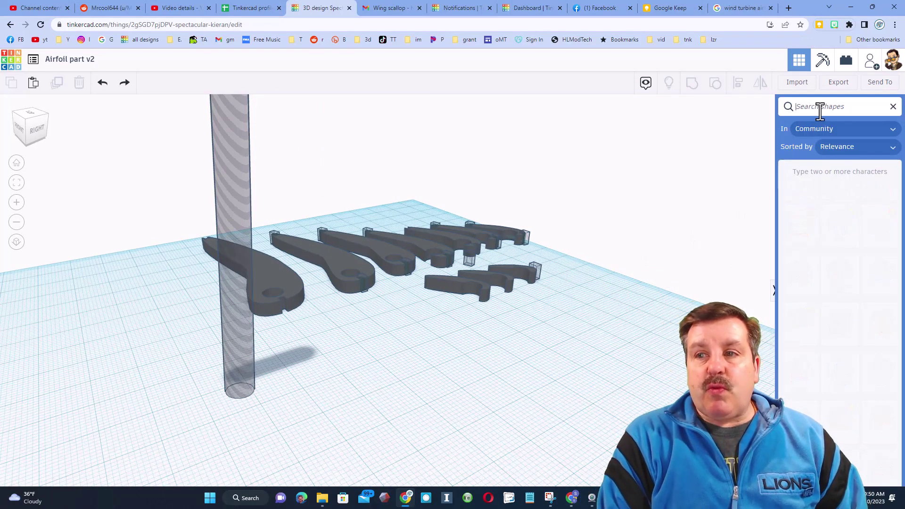
text(naca)
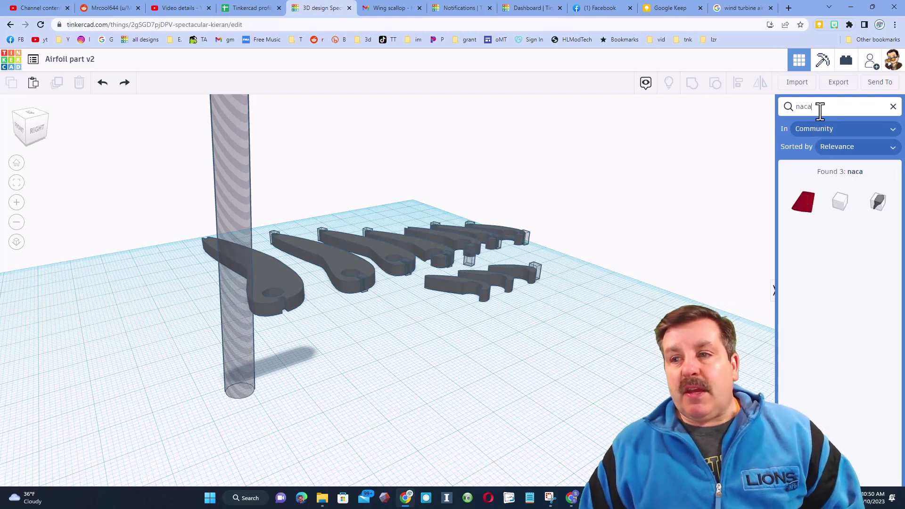
drag(803, 202, 491, 381)
right_drag(495, 404, 503, 373)
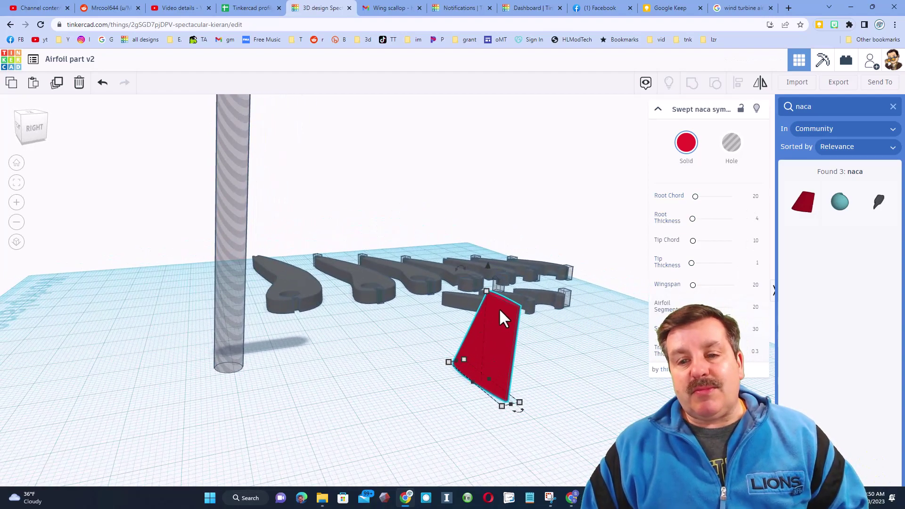
Step: Lower the Swept NACA wing's sweep from 30 to 12
click(464, 359)
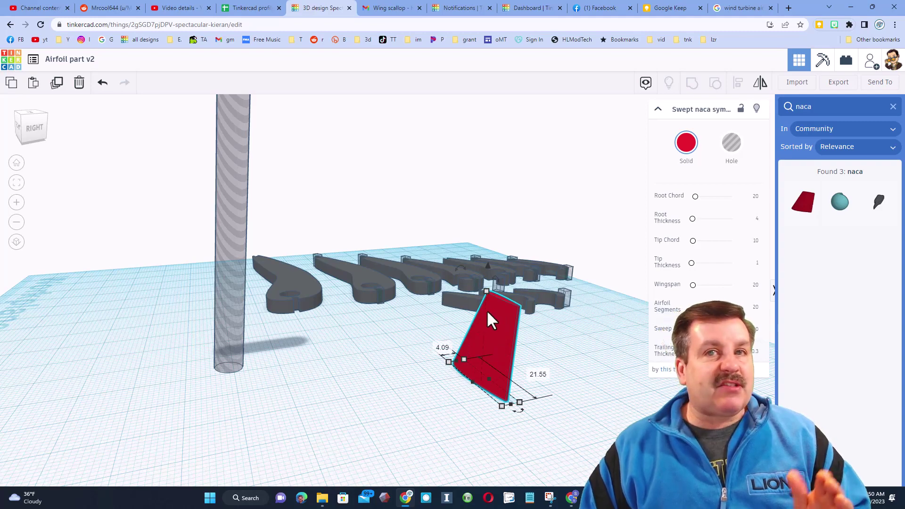
right_drag(578, 295, 510, 362)
mouse_move(453, 373)
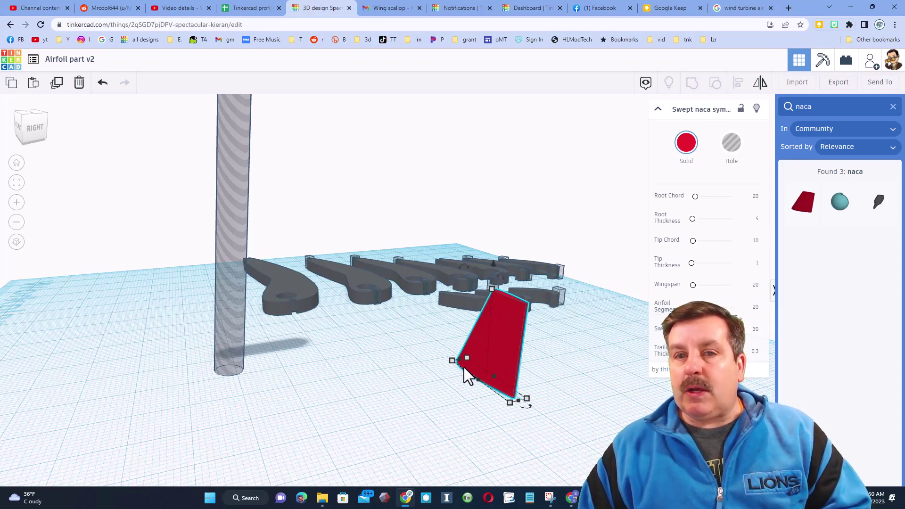
right_drag(427, 371, 548, 358)
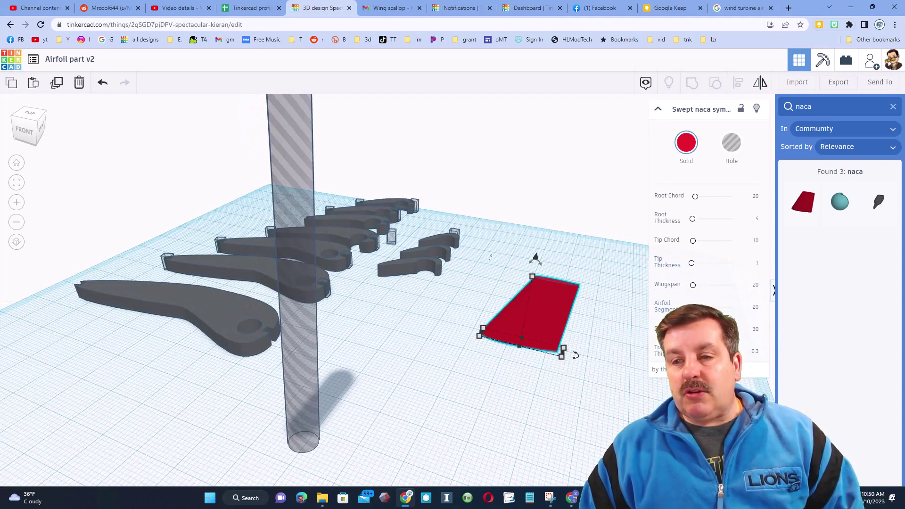
drag(697, 329, 695, 329)
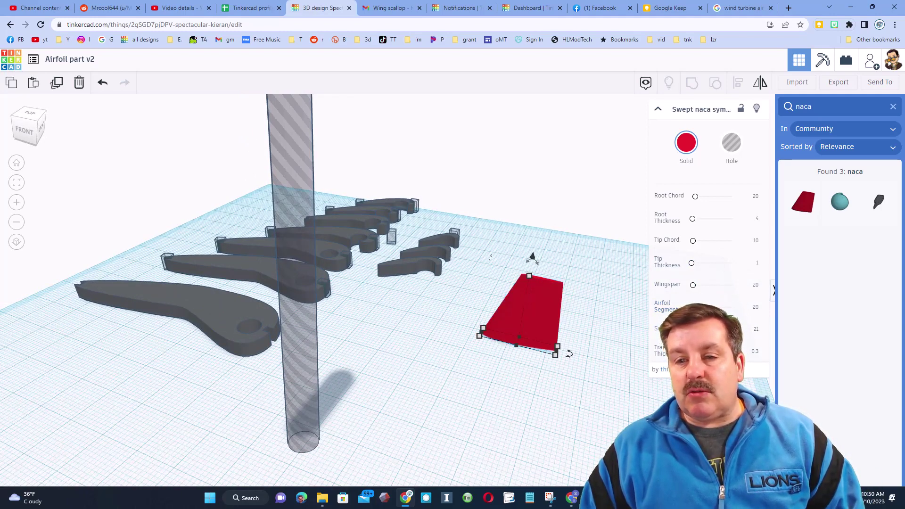
right_drag(599, 370, 524, 349)
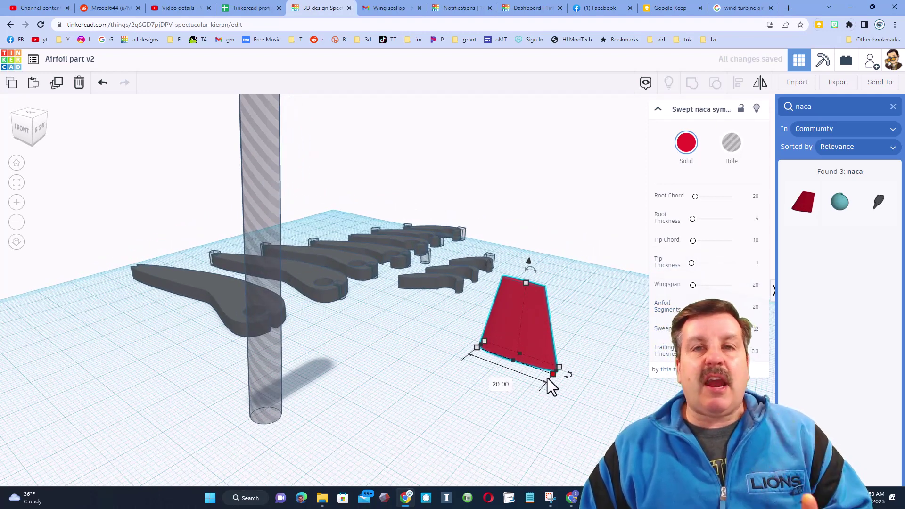